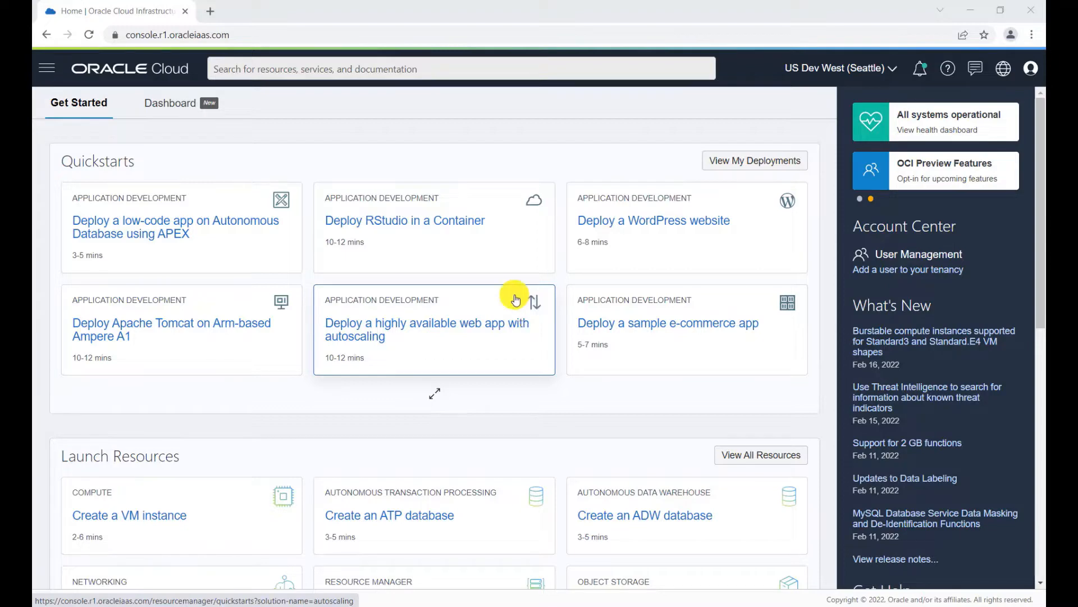
Step: Open the details of the MultiAvmInfra-fake-X8M-Full infrastructure under Exadata Cloud@Customer in Oracle Database
click(47, 68)
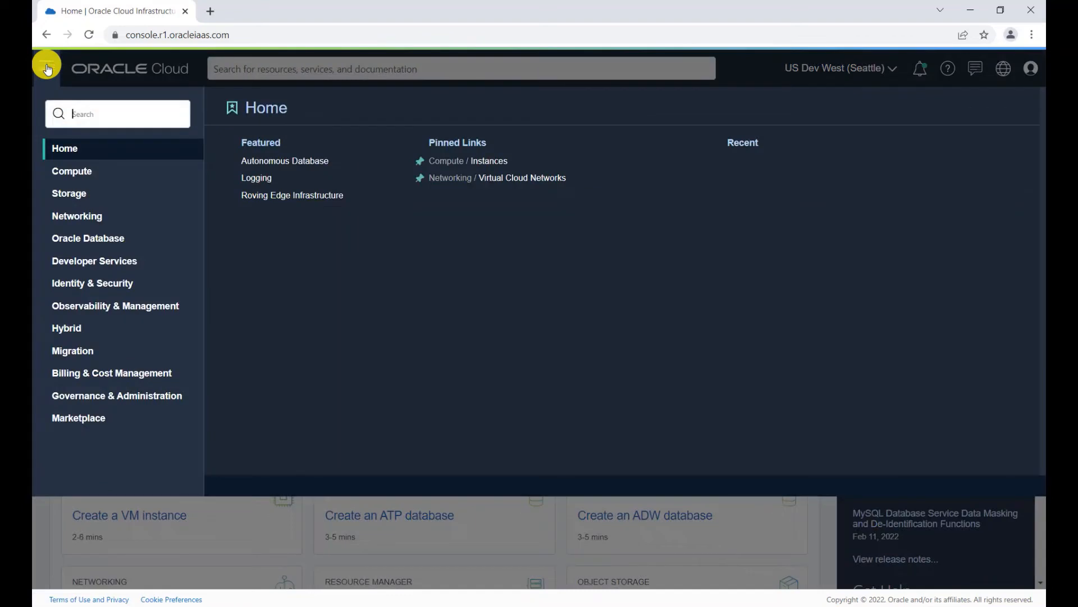
click(84, 240)
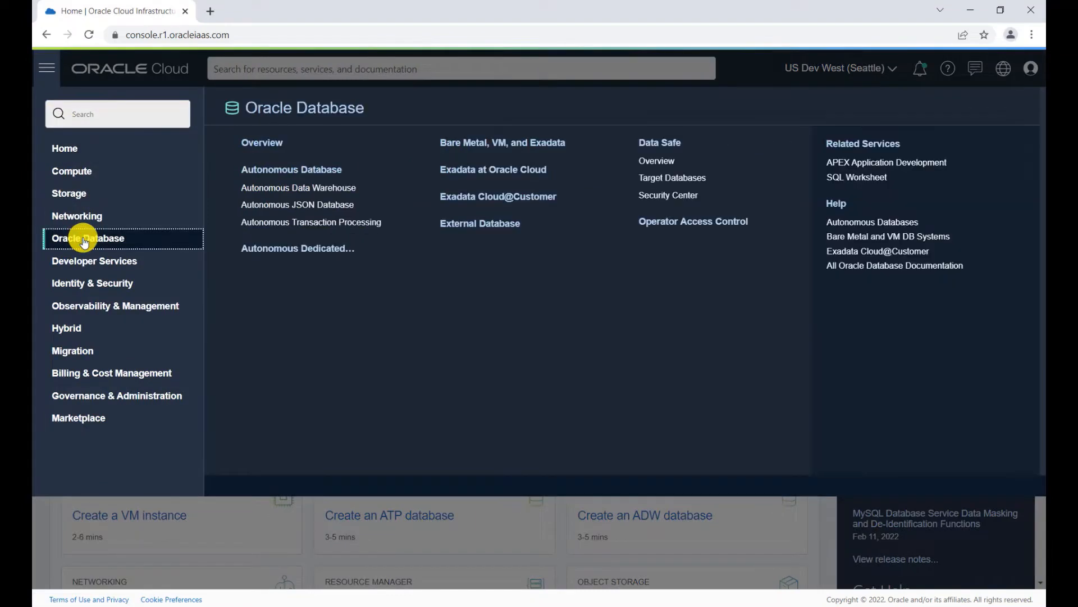
click(494, 198)
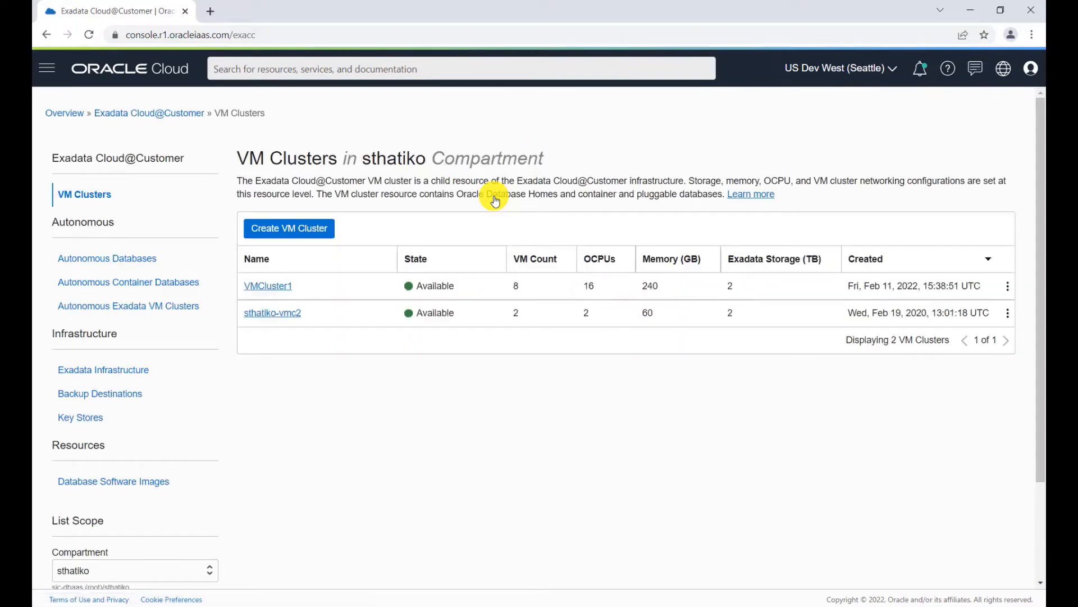
click(104, 372)
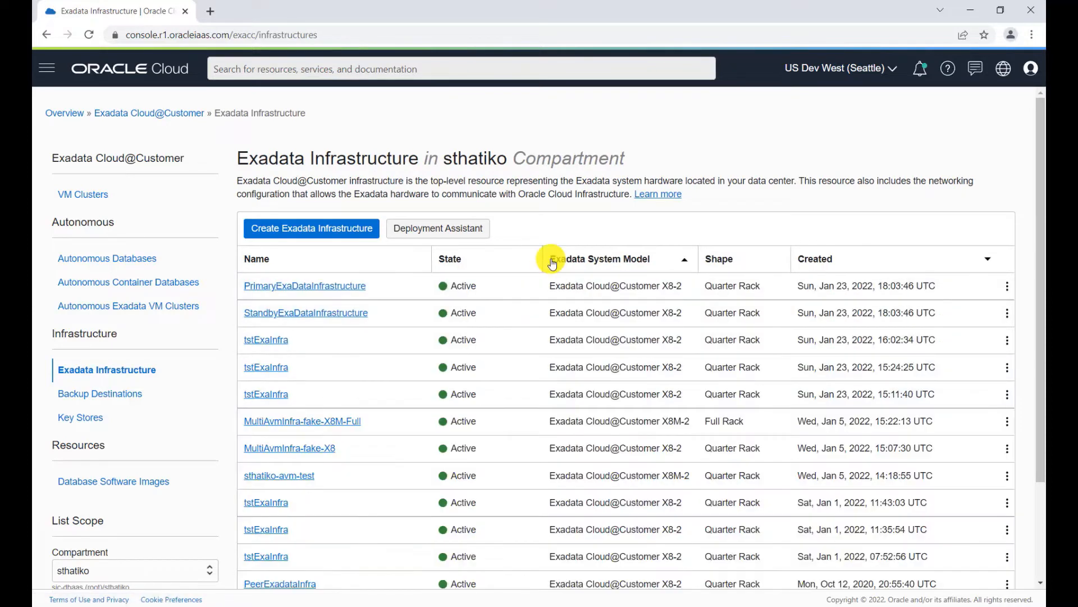
click(296, 427)
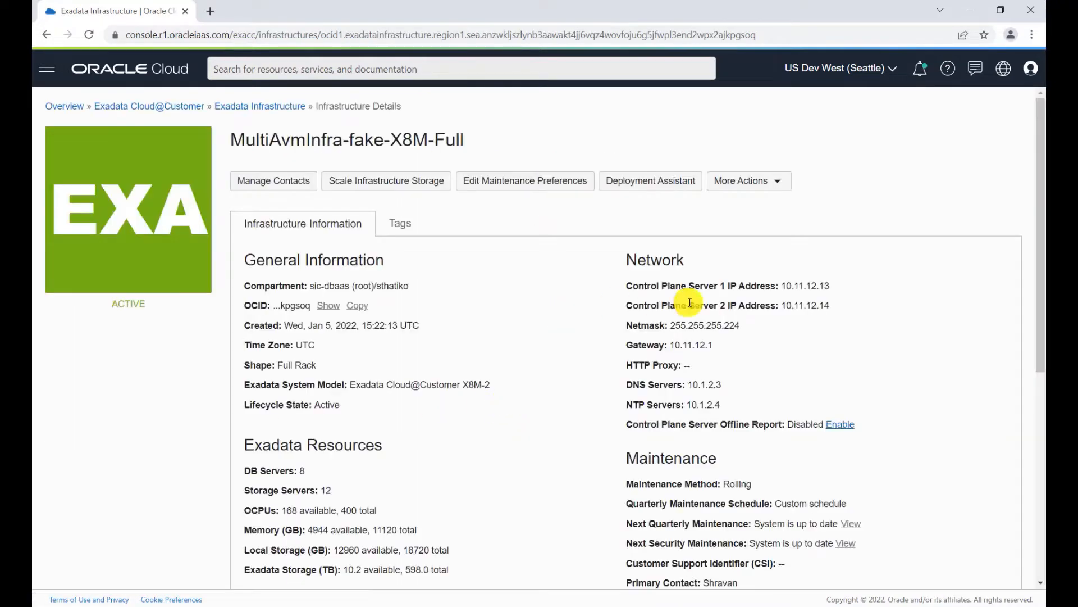
Step: Review the infrastructure's Exadata resources, its VM cluster networks and its VM clusters
scroll(528, 281, down, 1)
scroll(531, 270, down, 3)
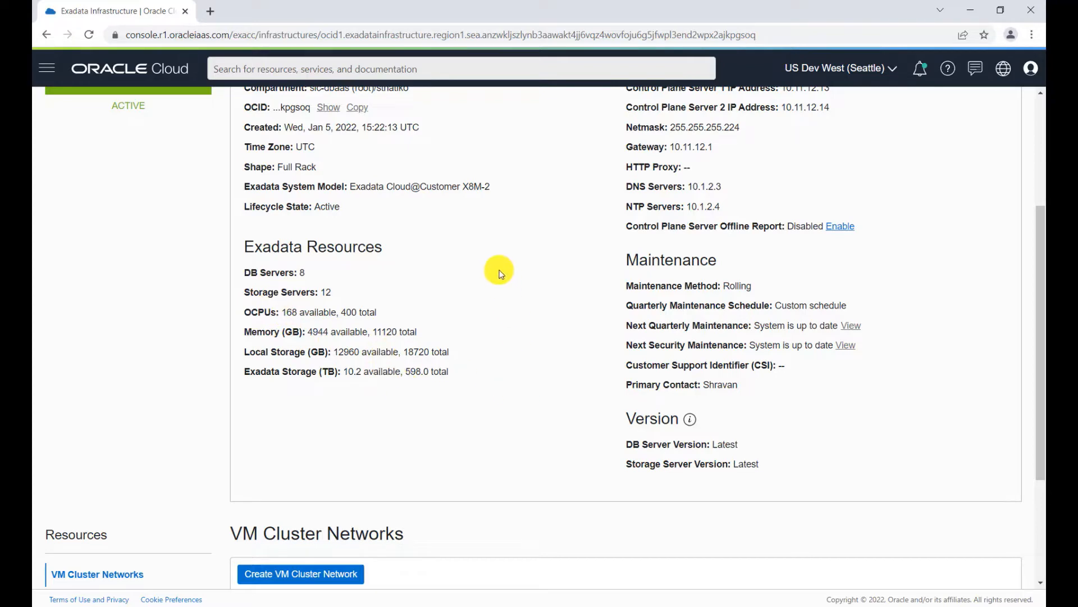
scroll(499, 272, down, 2)
scroll(500, 272, down, 1)
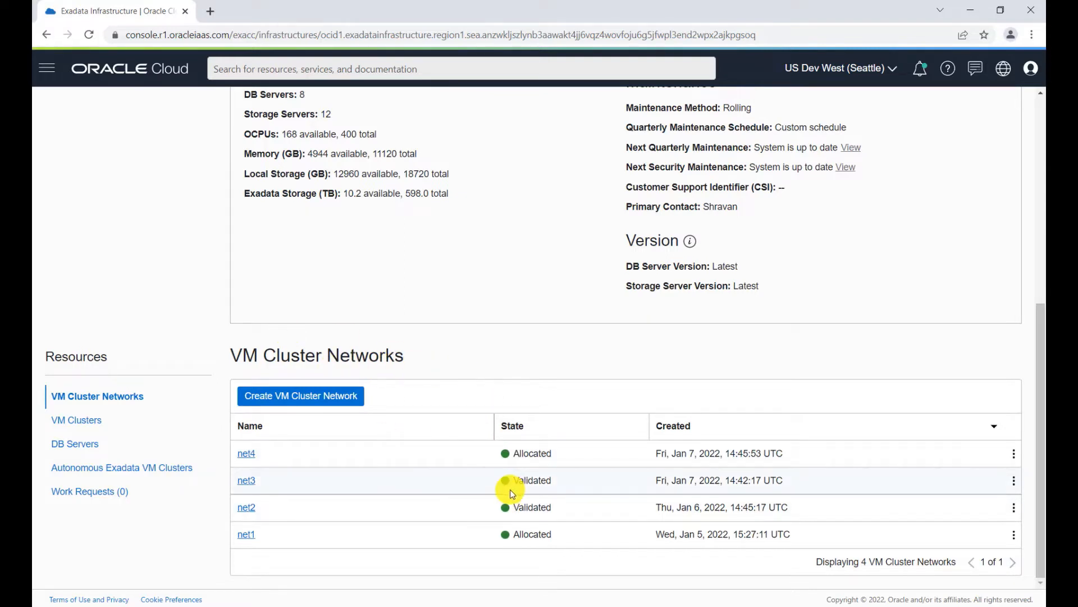
click(76, 420)
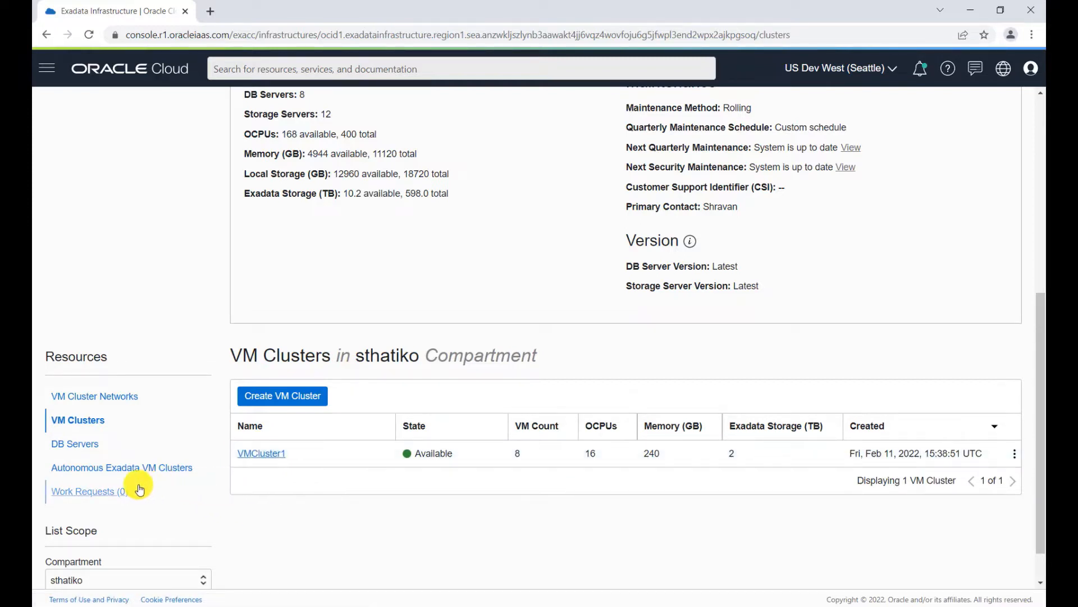
Step: List the infrastructure's Autonomous Exadata VM Clusters and compare their allocations with the Exadata resources
click(109, 469)
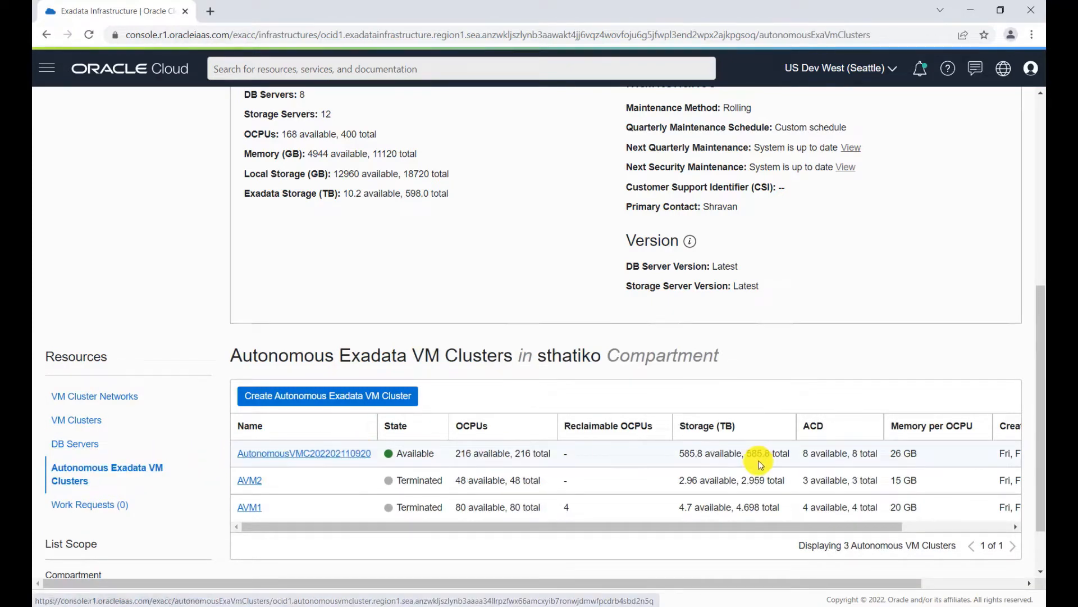
scroll(501, 311, up, 1)
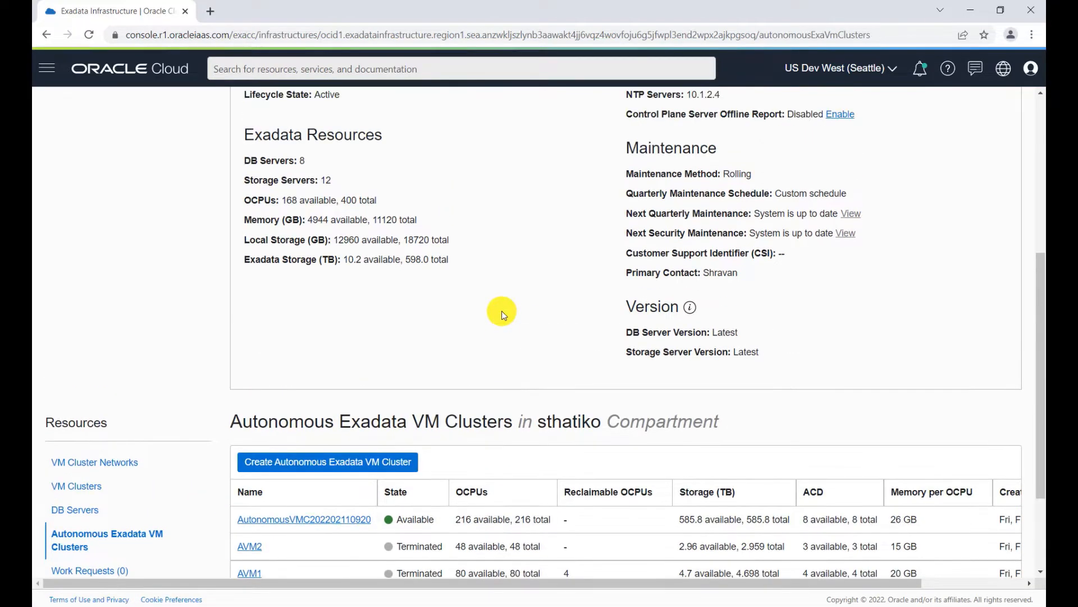
scroll(514, 307, down, 1)
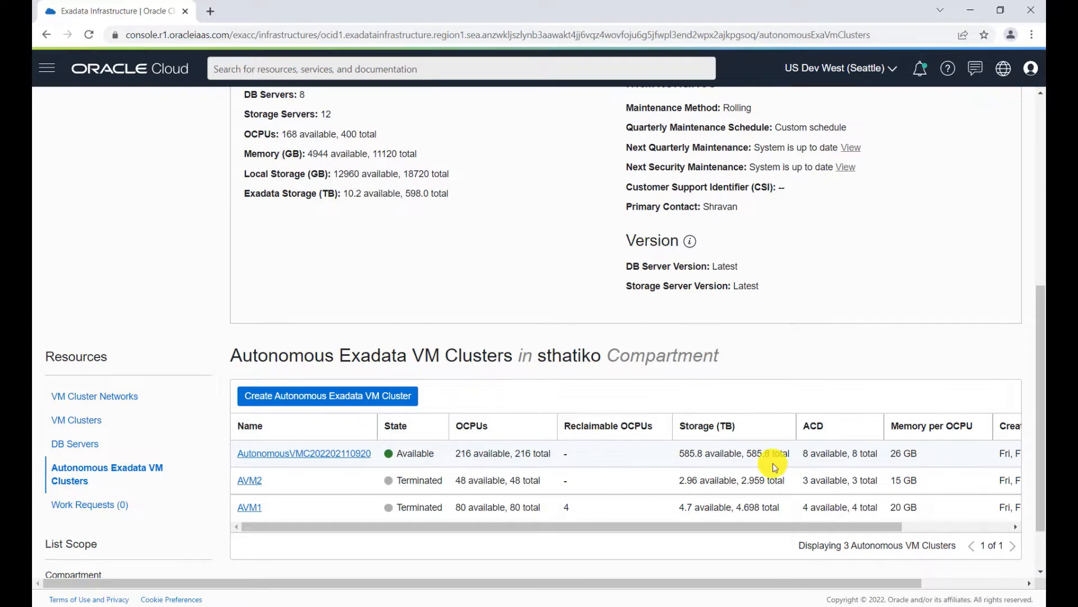
scroll(736, 450, up, 1)
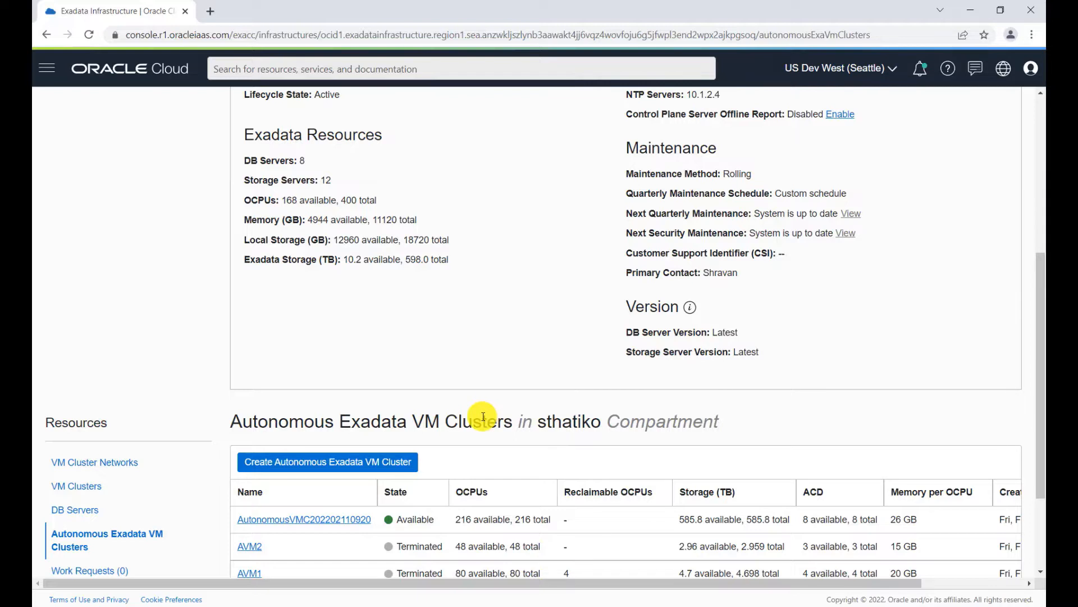
scroll(483, 416, down, 1)
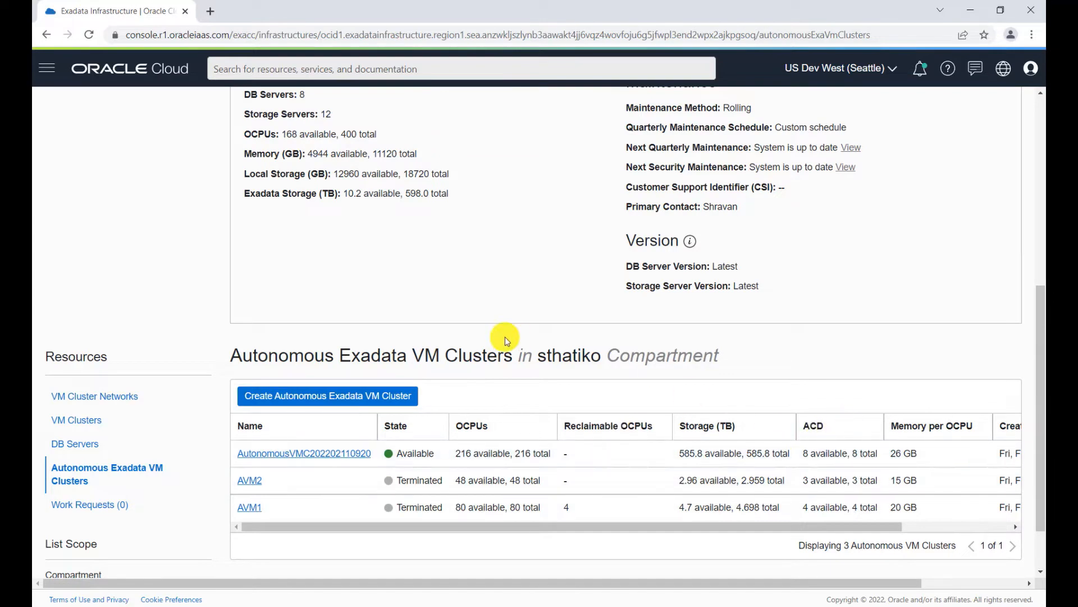
scroll(516, 315, up, 1)
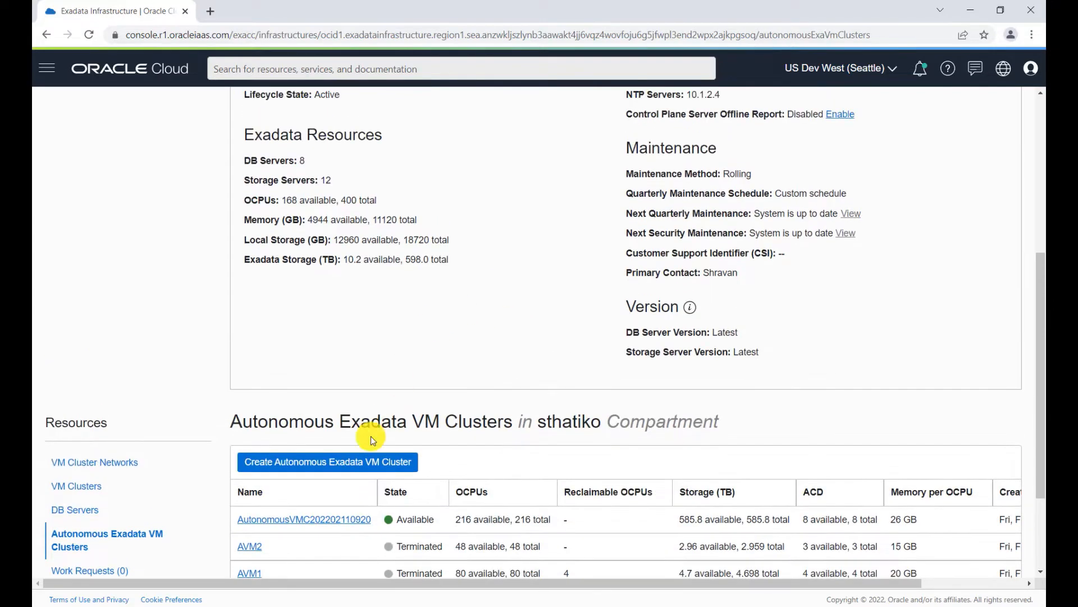
Step: Begin a new Autonomous Exadata VM Cluster with the display name AUtonomousRangaVMC and assign it the VM cluster network net2
click(332, 462)
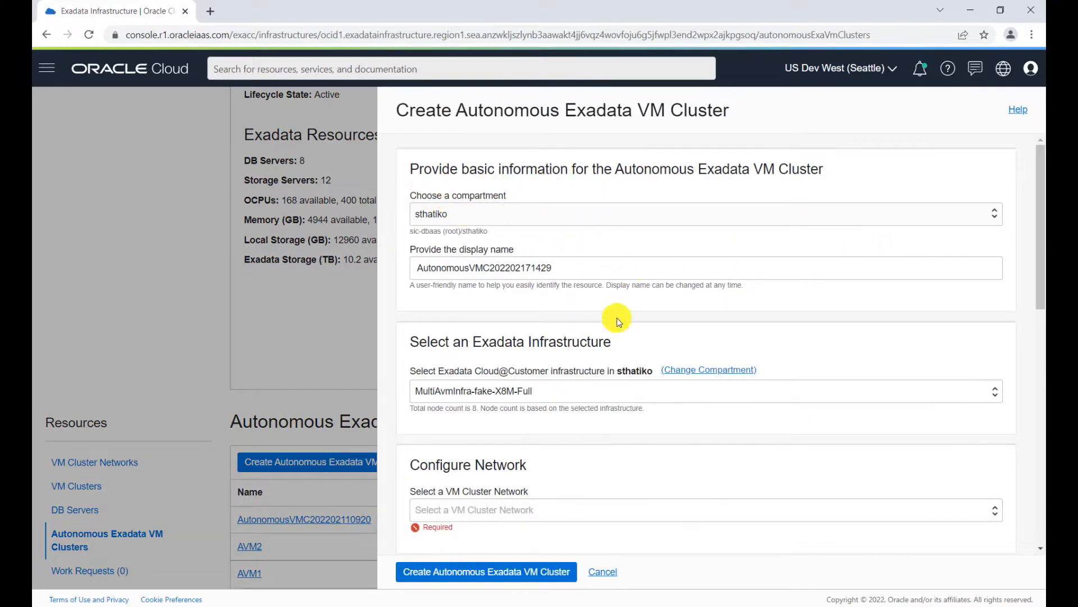
drag(585, 267, 418, 275)
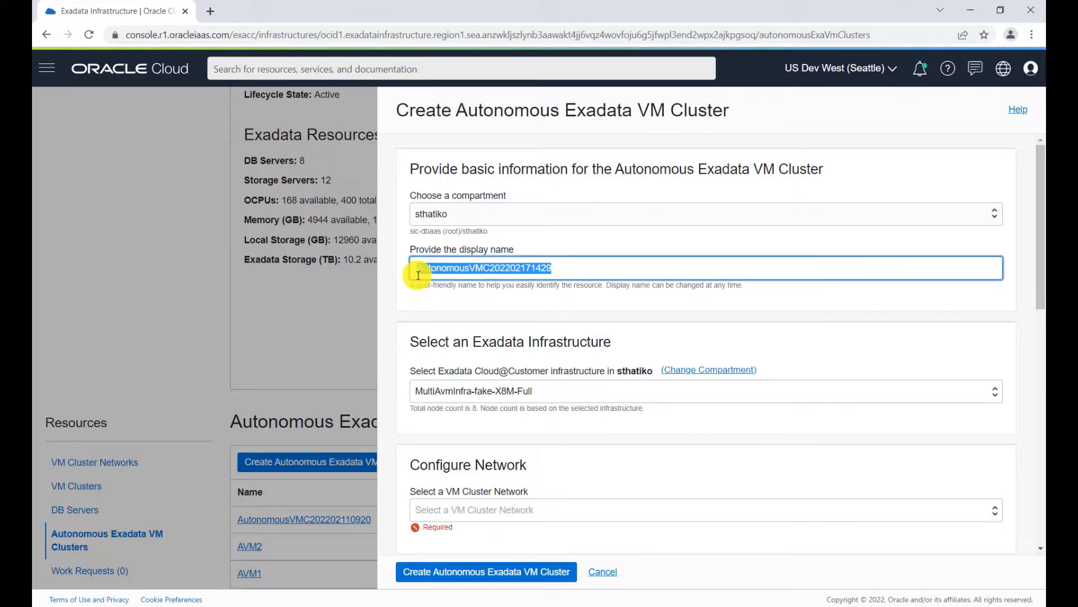
text(Au)
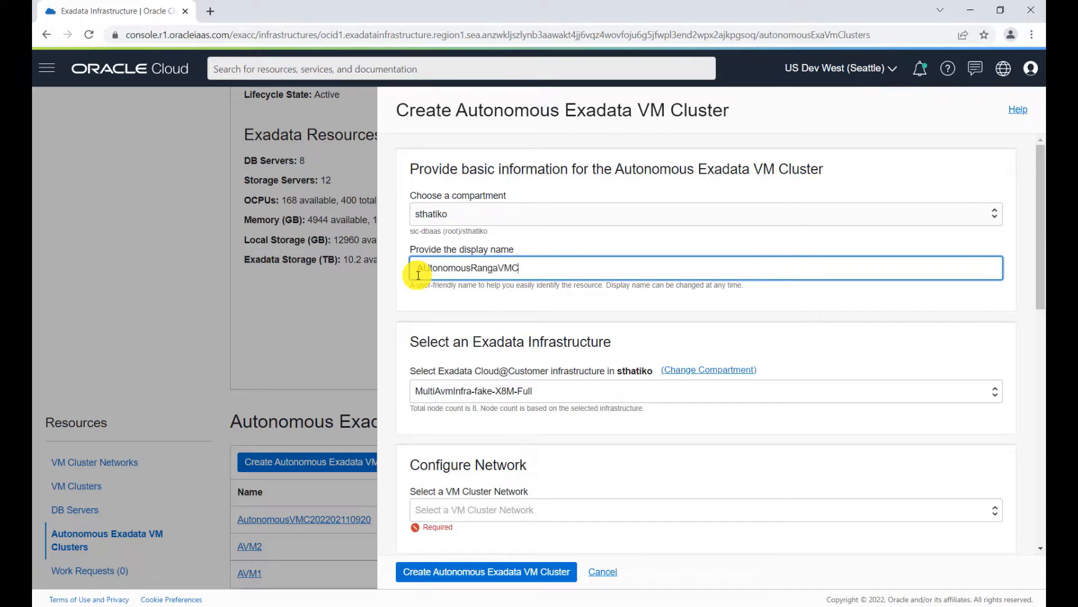
scroll(700, 315, down, 3)
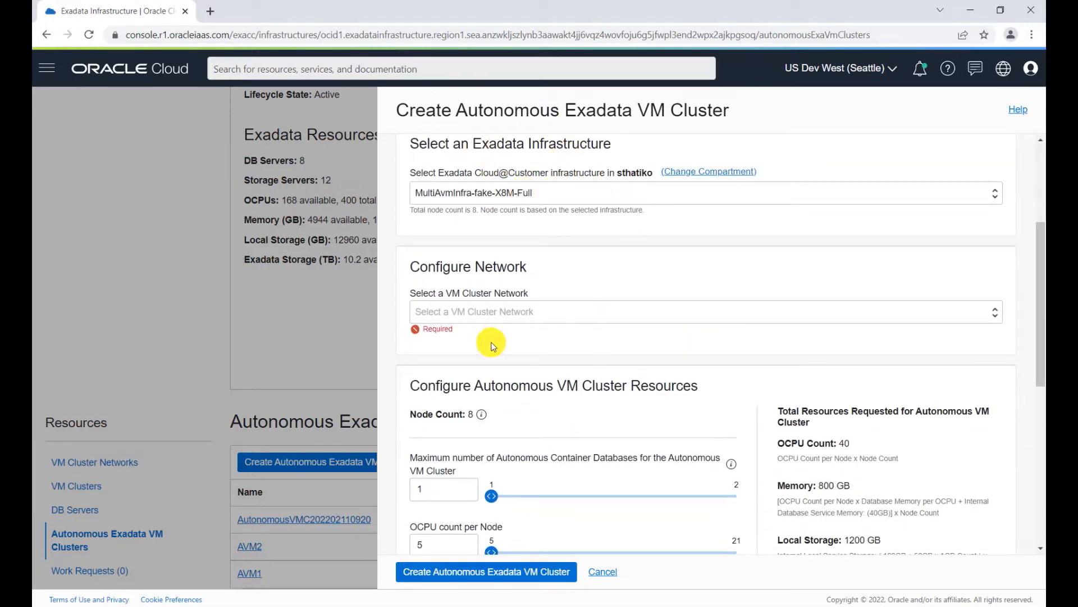
scroll(493, 304, down, 1)
click(520, 245)
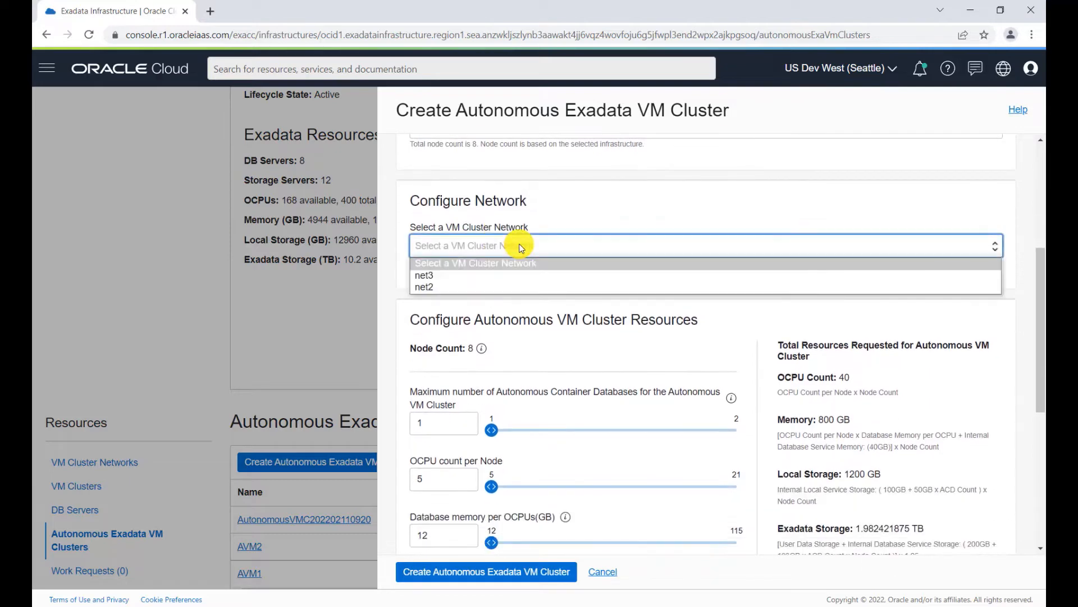
click(428, 285)
Step: Configure the cluster resources with at most 3 container databases, 10 OCPUs per node, 30 GB database memory per OCPU and 5 TB database storage
scroll(690, 264, down, 2)
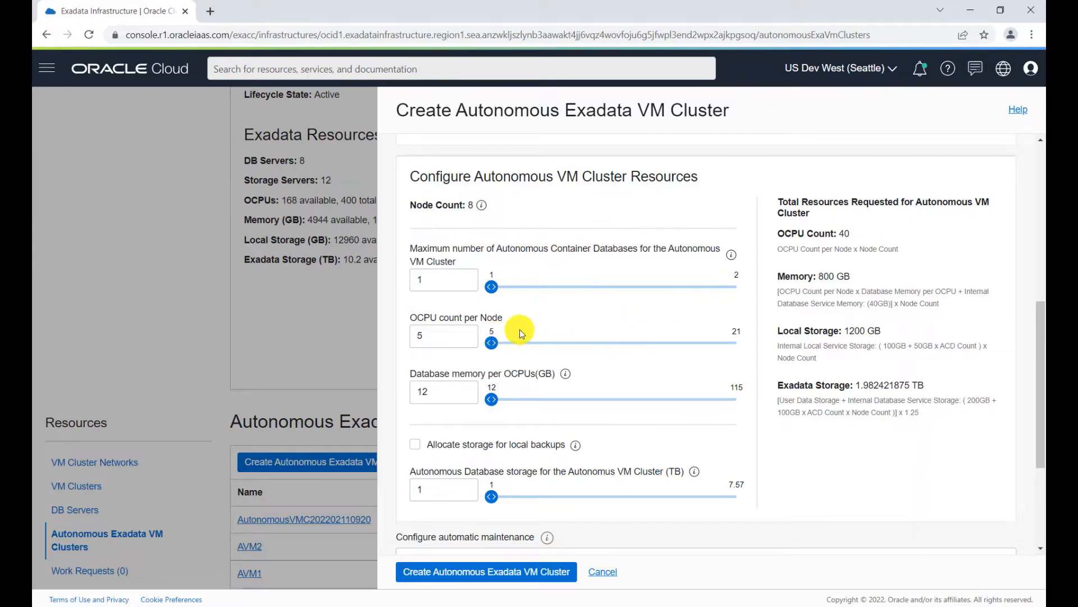
mouse_move(576, 375)
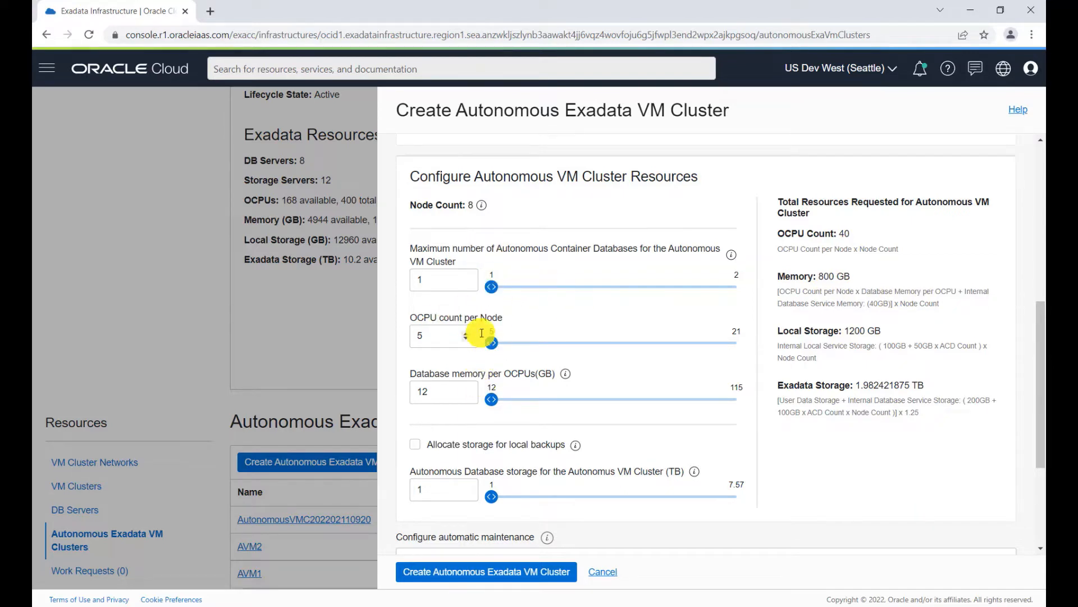
drag(492, 343, 722, 344)
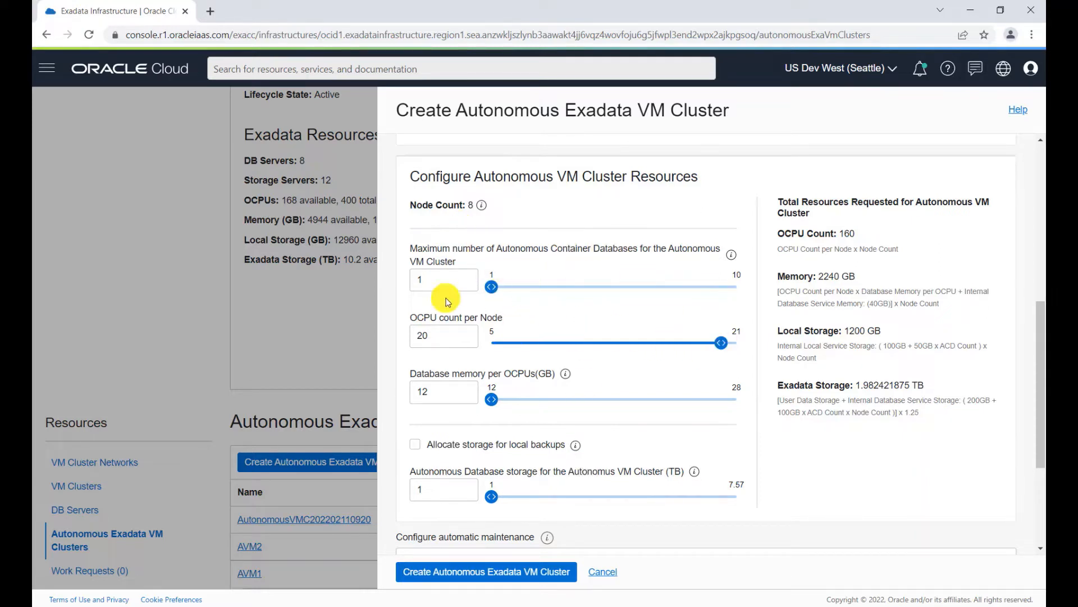
drag(719, 343, 574, 348)
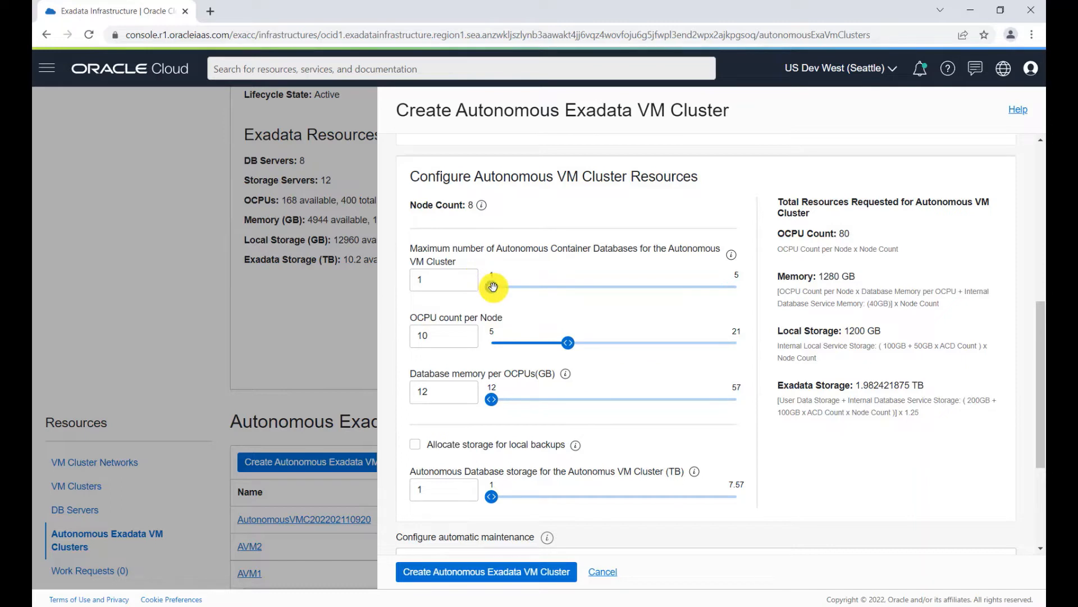
drag(491, 285, 614, 287)
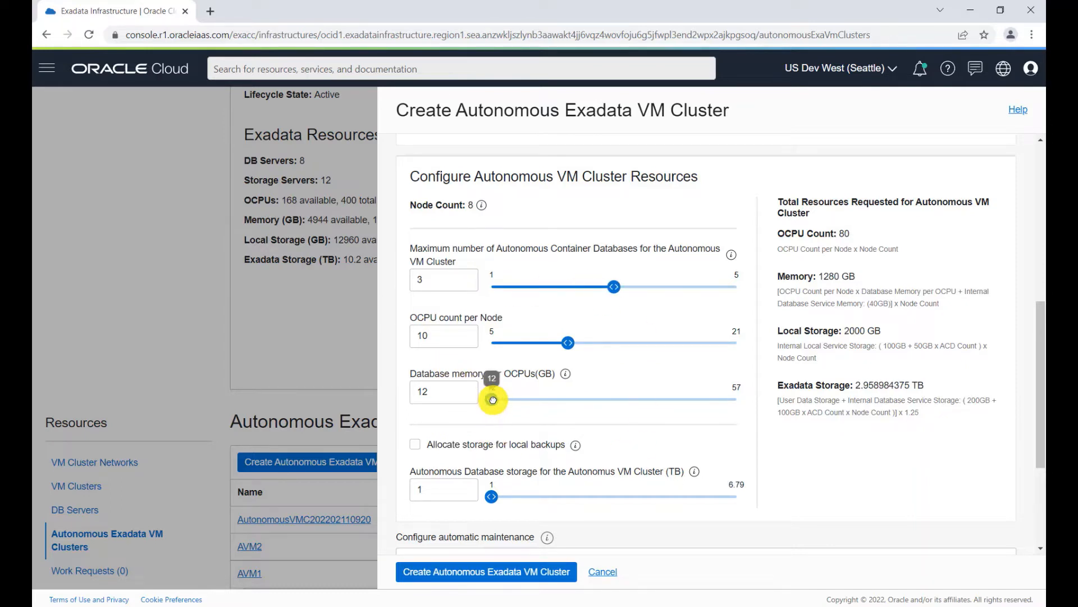
drag(493, 400, 590, 399)
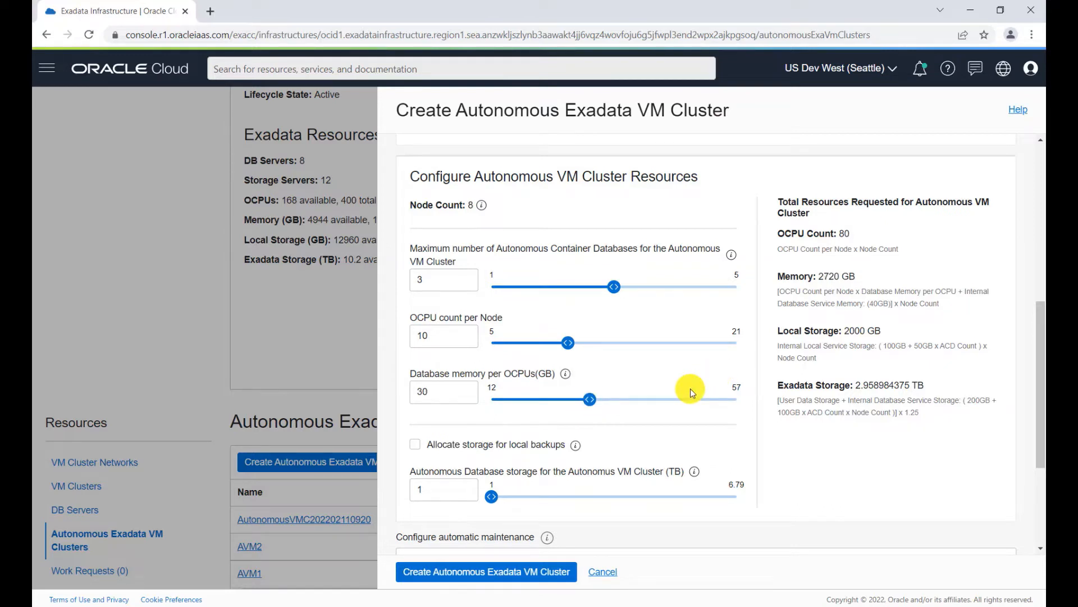
scroll(694, 366, down, 1)
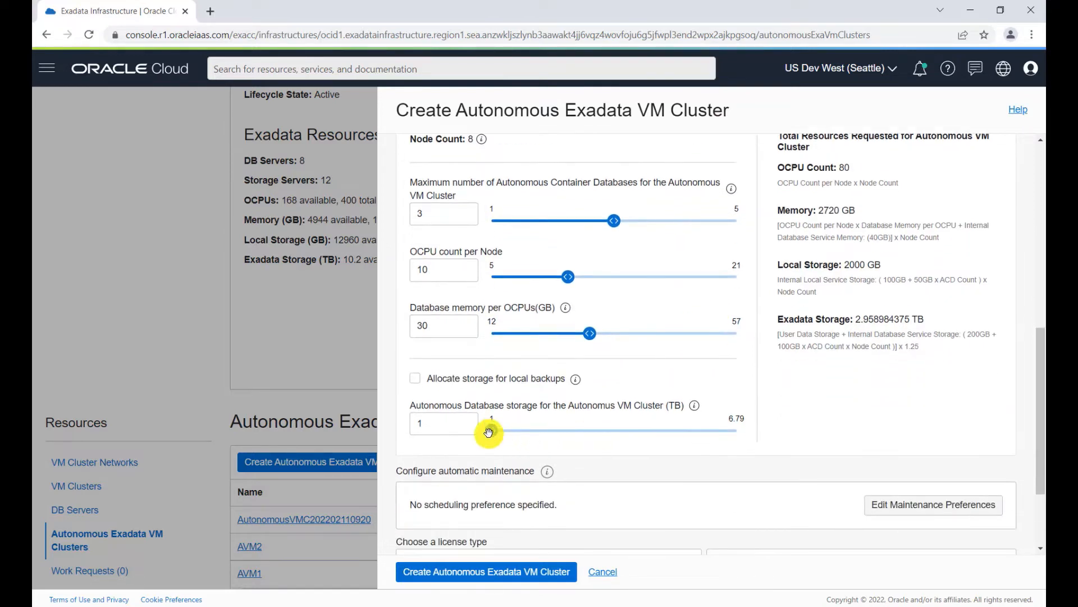
drag(496, 431, 662, 430)
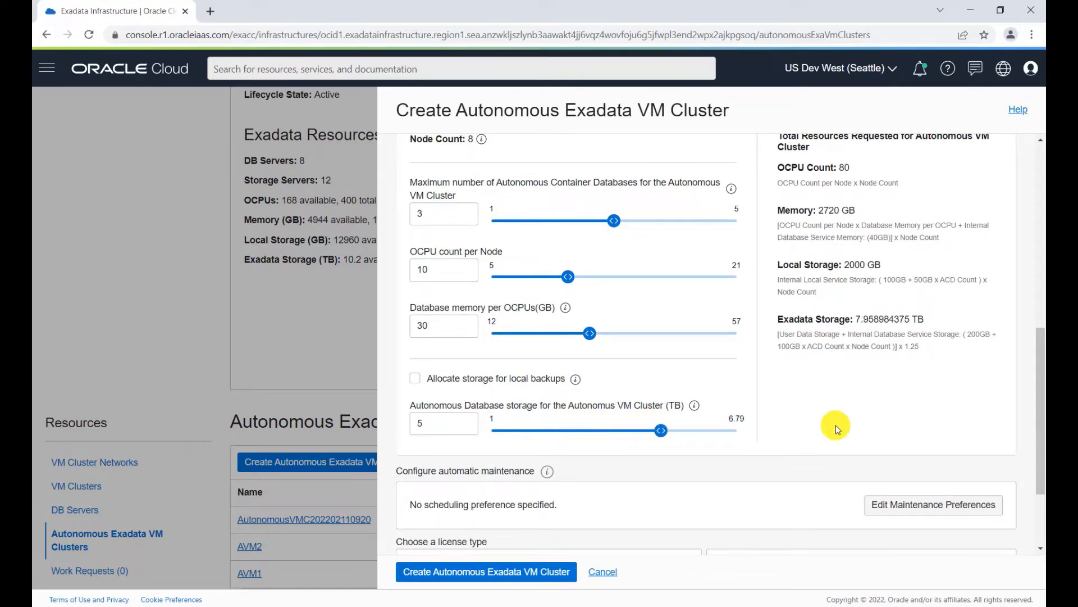
Step: Try a custom automatic maintenance schedule with a lead time of 3 weeks in advance, and discard the preference changes
scroll(736, 356, down, 2)
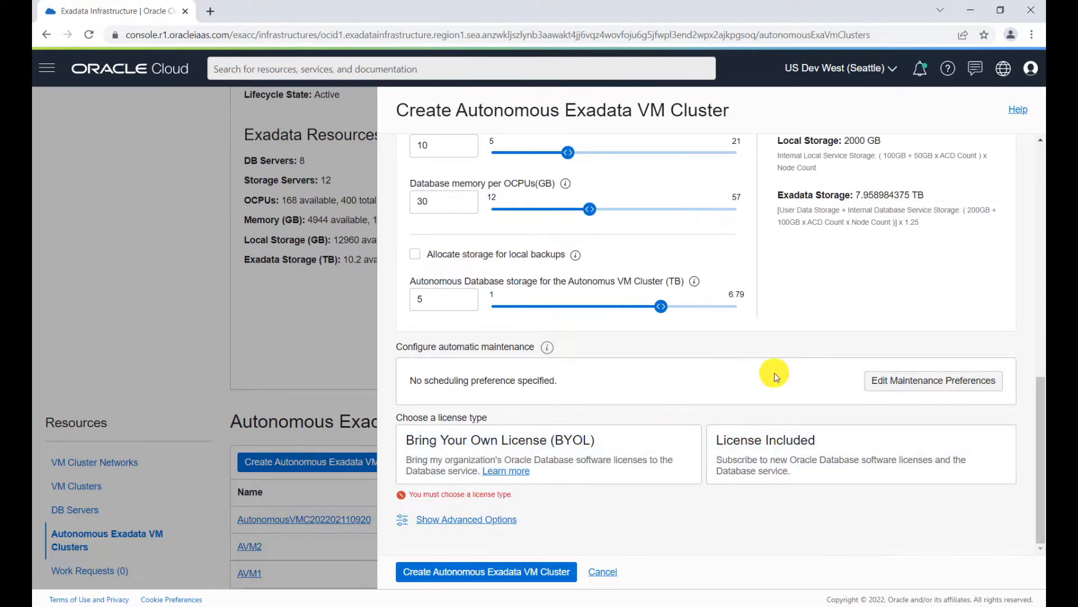
click(937, 384)
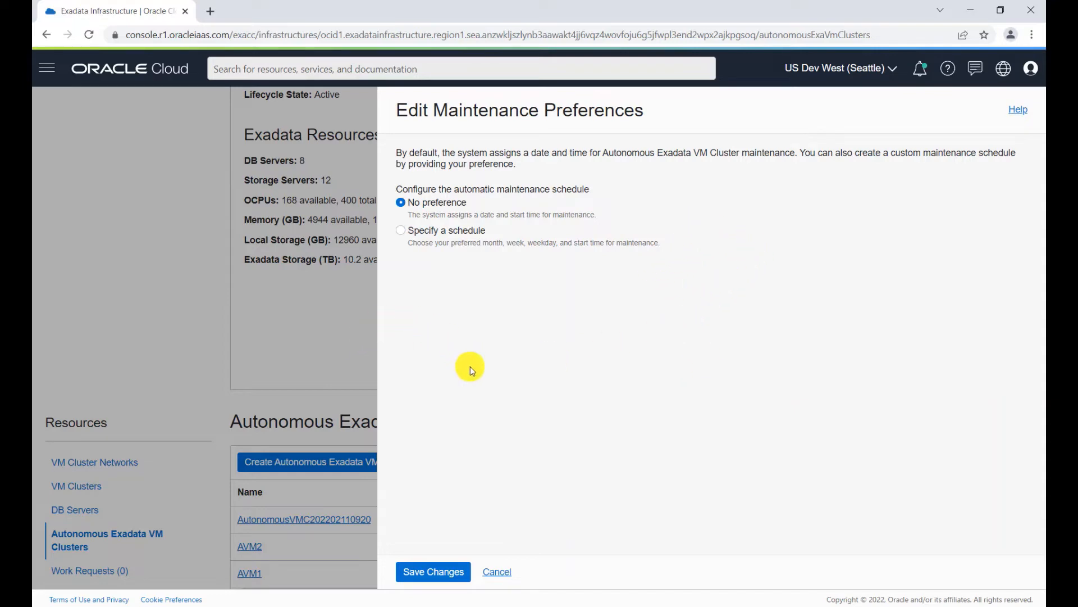
click(499, 571)
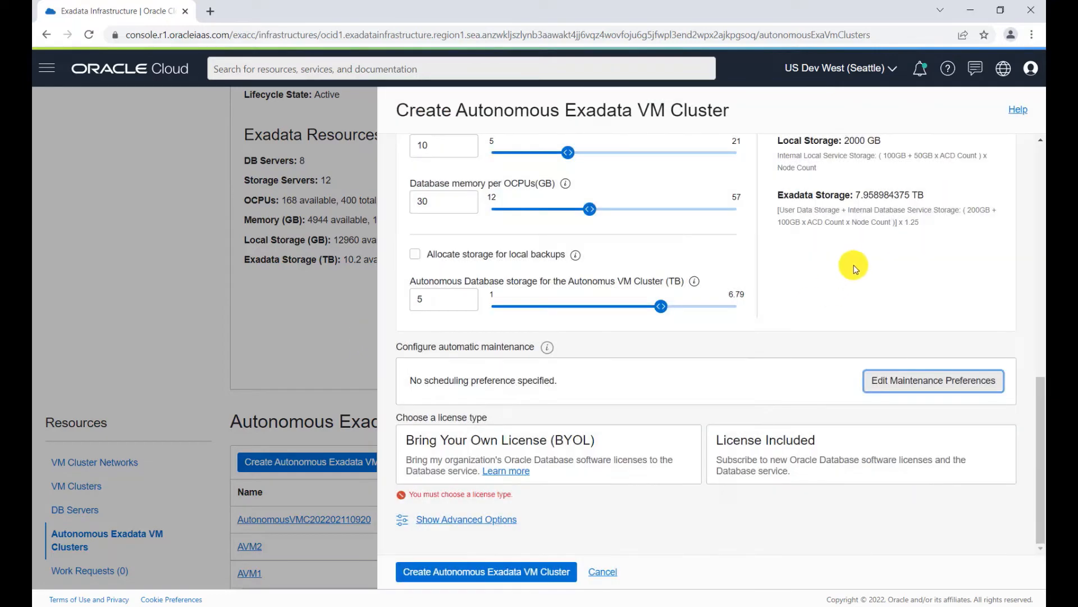
click(934, 385)
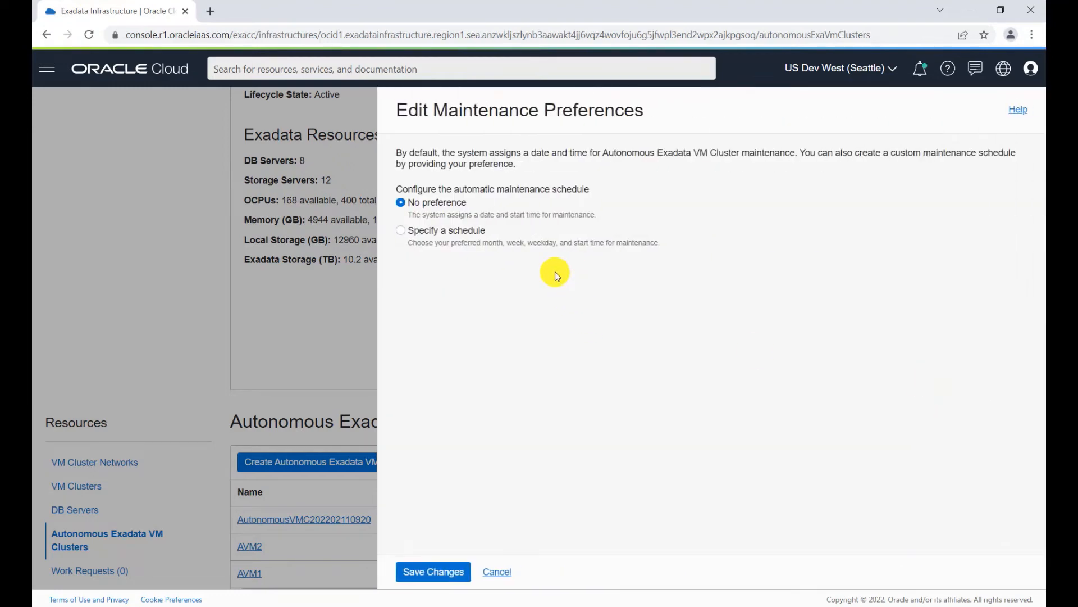
click(426, 235)
scroll(696, 355, down, 2)
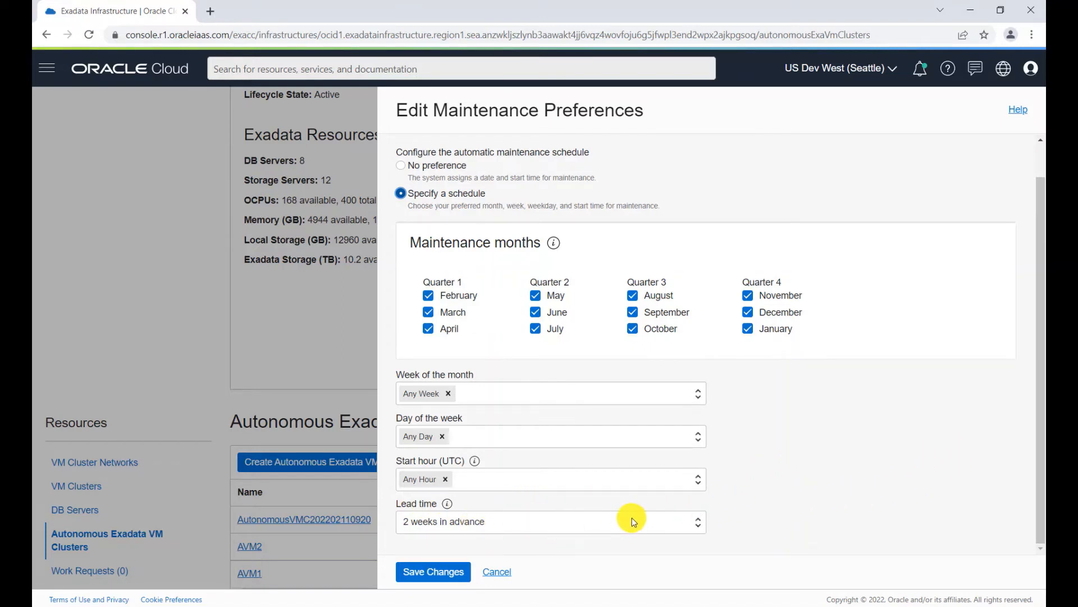
click(645, 528)
scroll(817, 450, down, 2)
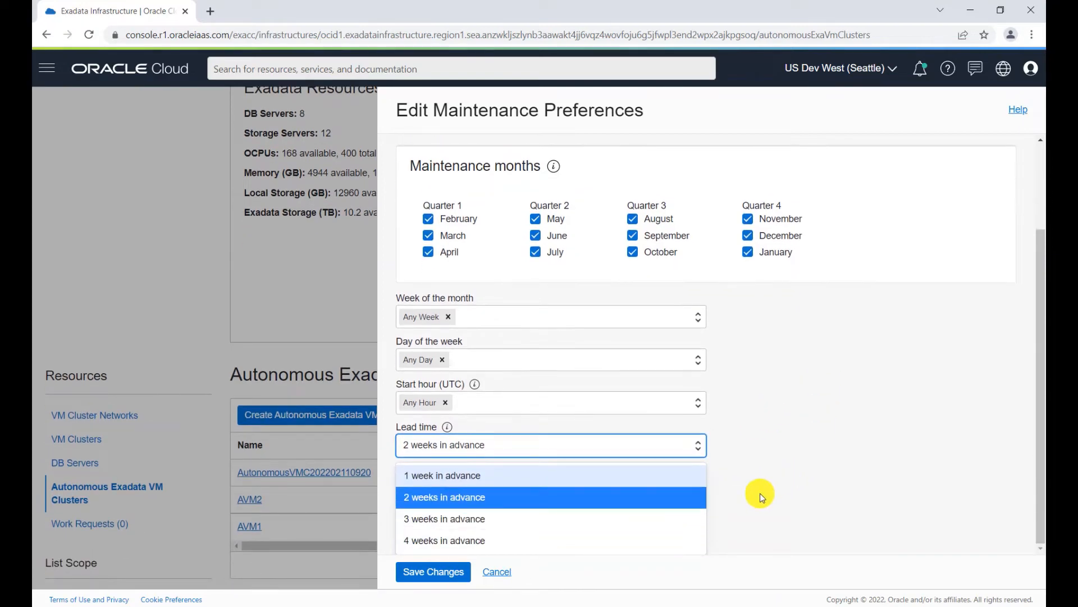
click(458, 519)
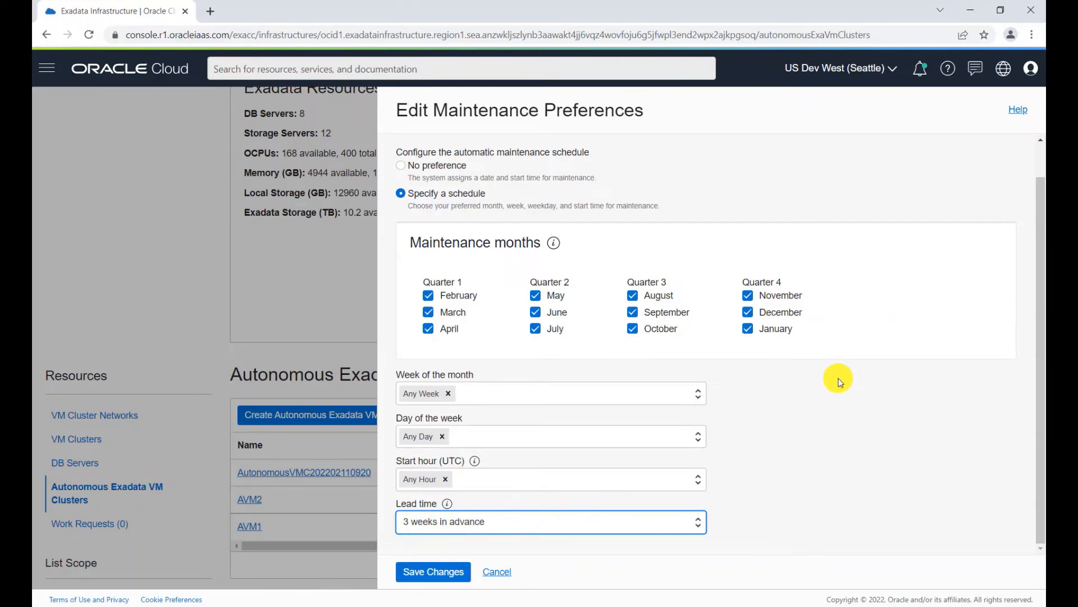
click(497, 577)
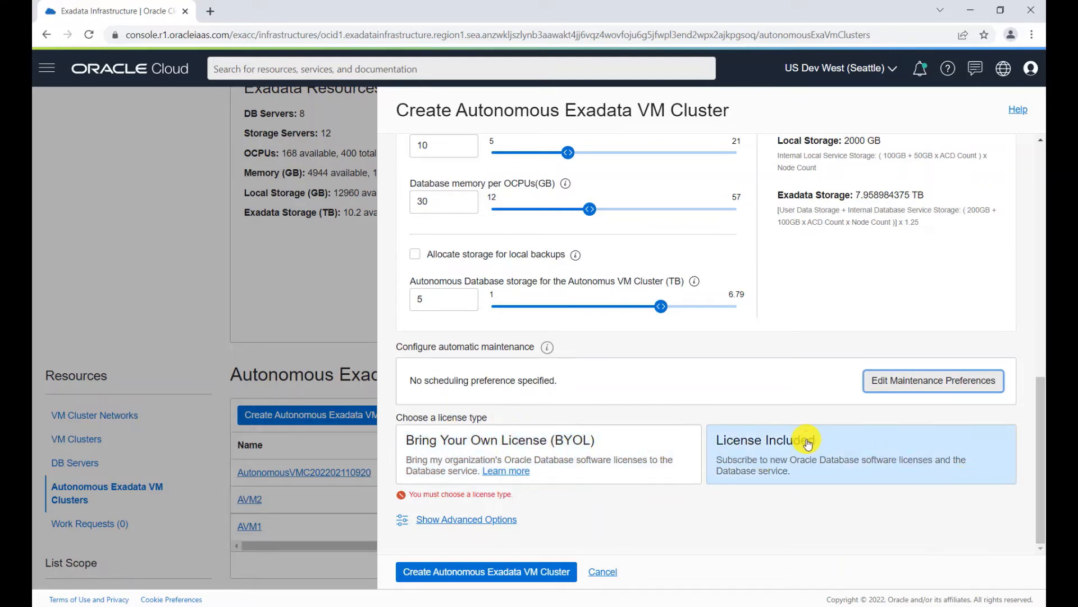
Step: Choose the License Included license type and review the advanced time zone and tag options, keeping their defaults
click(808, 442)
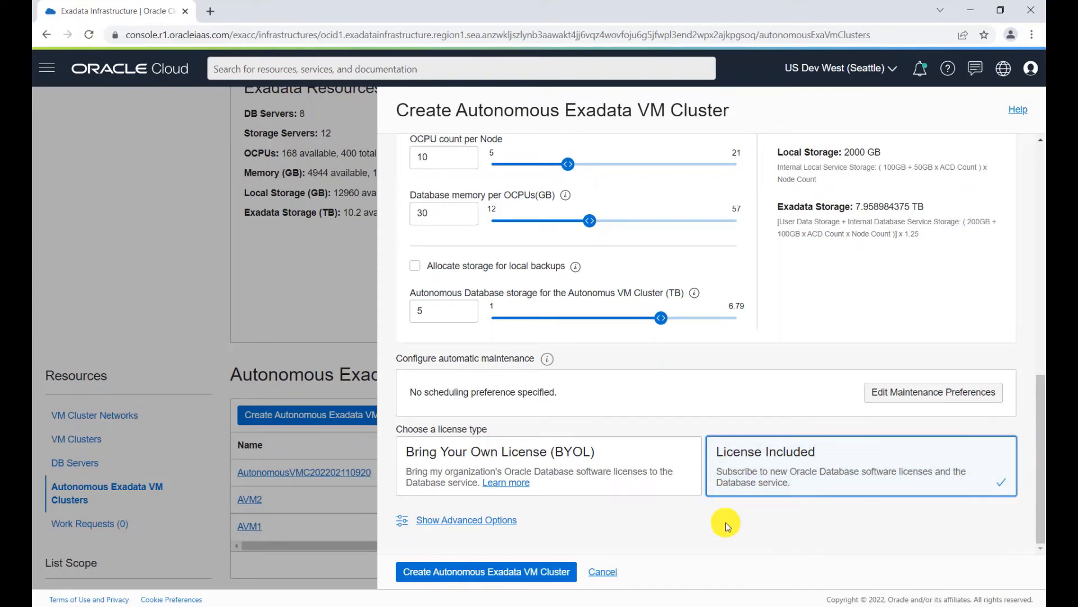
click(455, 525)
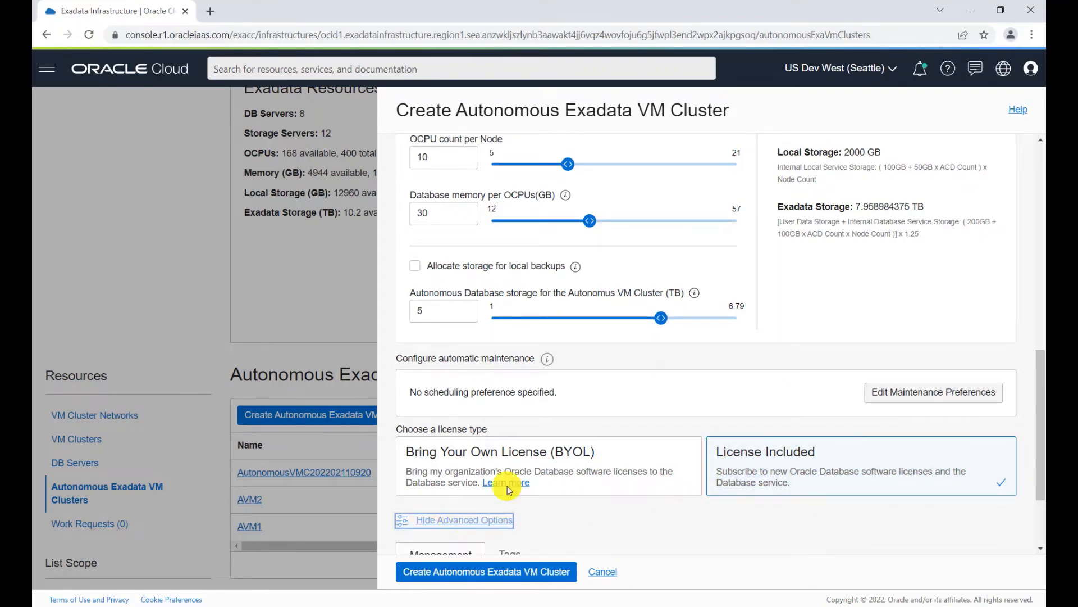
scroll(655, 337, down, 2)
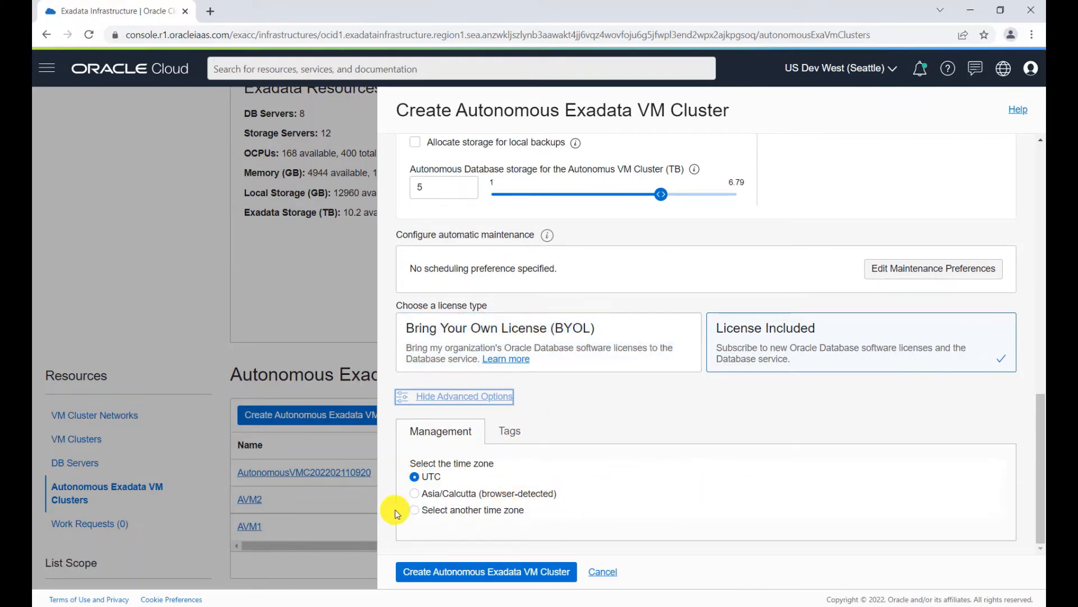
click(521, 433)
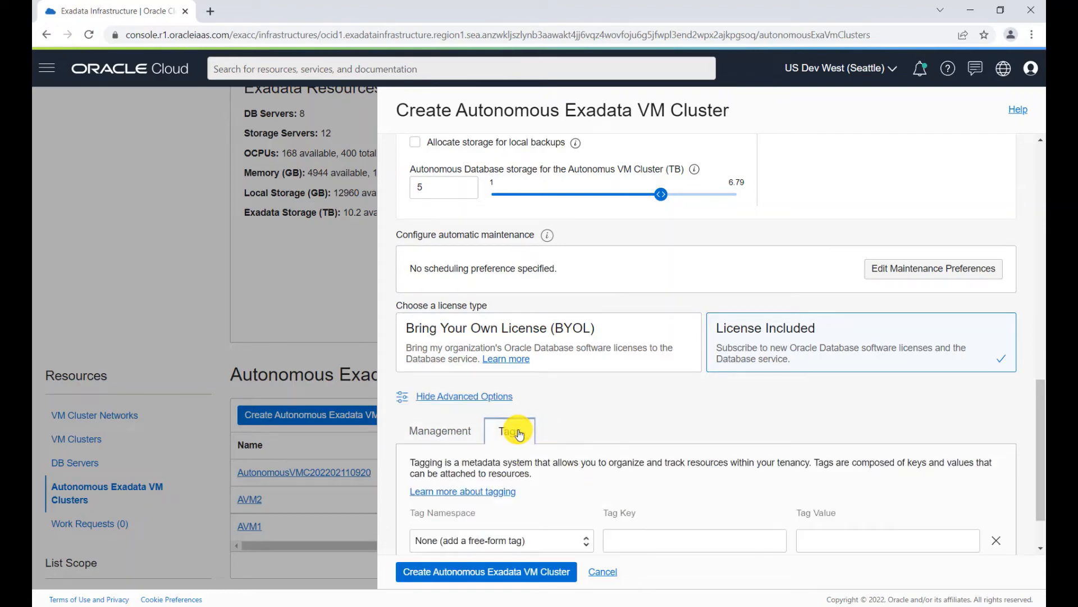
scroll(614, 429, down, 1)
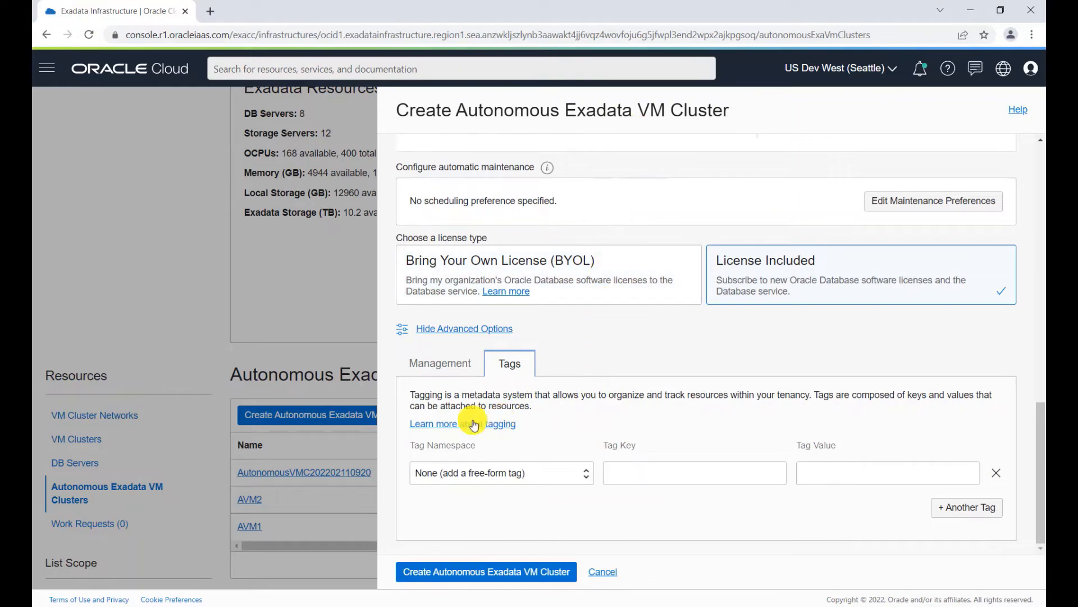
click(448, 328)
Step: Review the configured cluster resources and create the Autonomous Exadata VM Cluster
scroll(655, 390, up, 4)
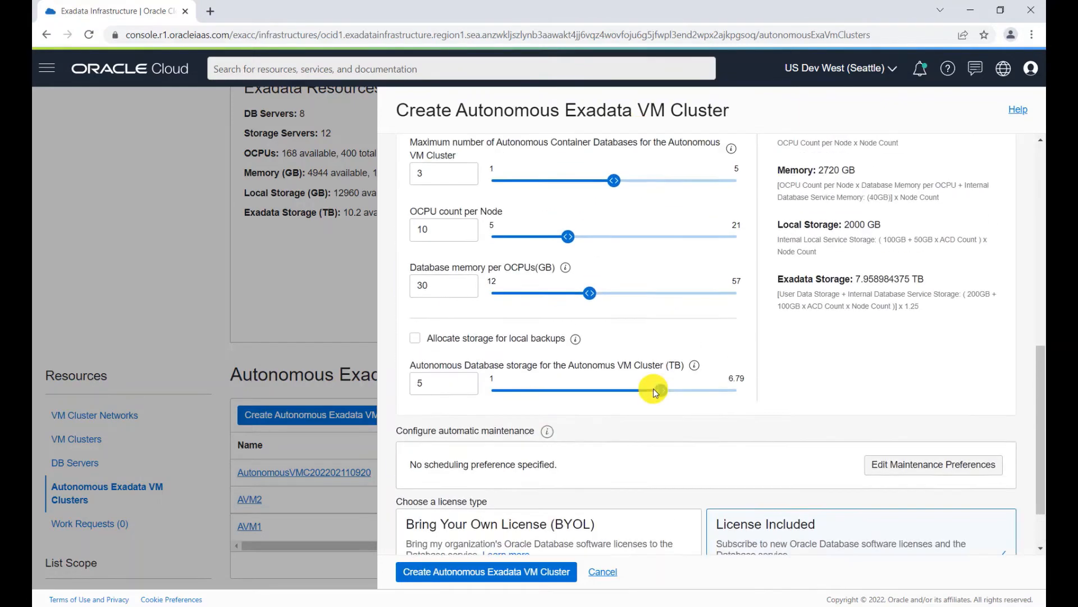
scroll(656, 393, down, 4)
scroll(683, 401, up, 10)
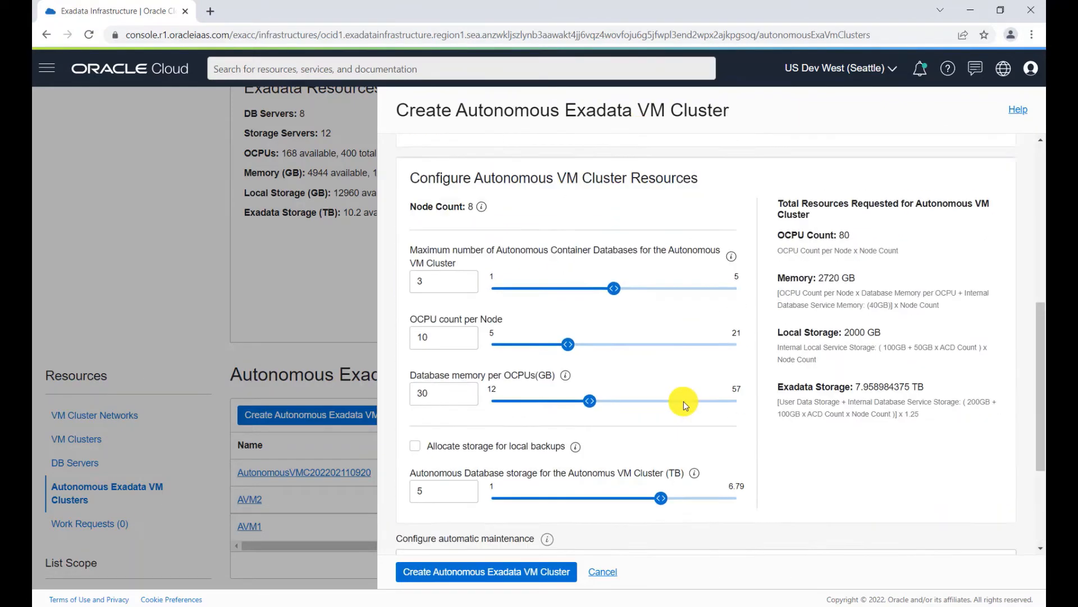
scroll(683, 401, down, 10)
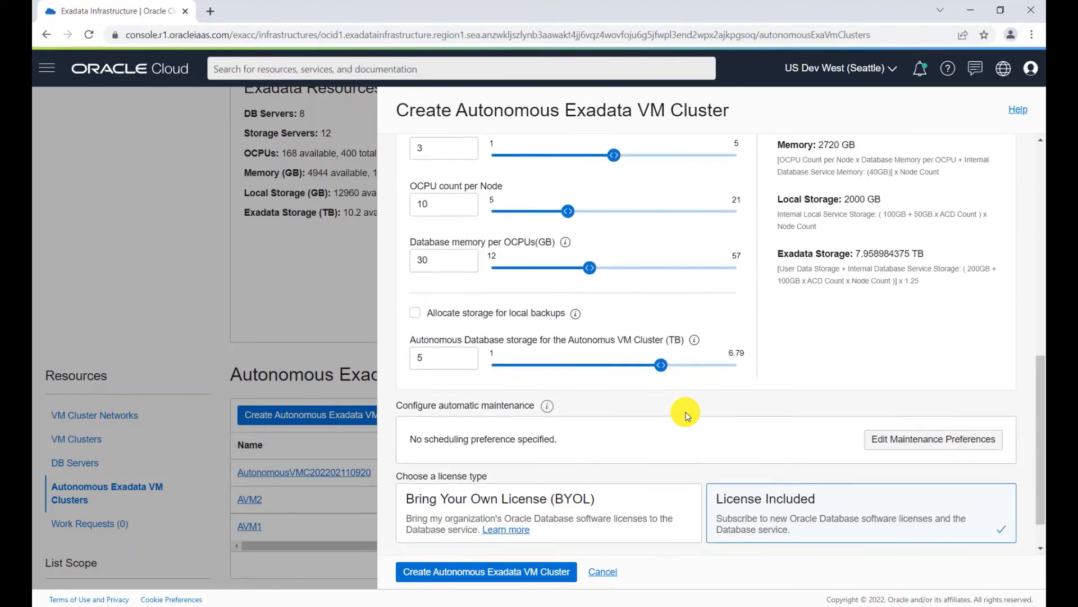
click(495, 572)
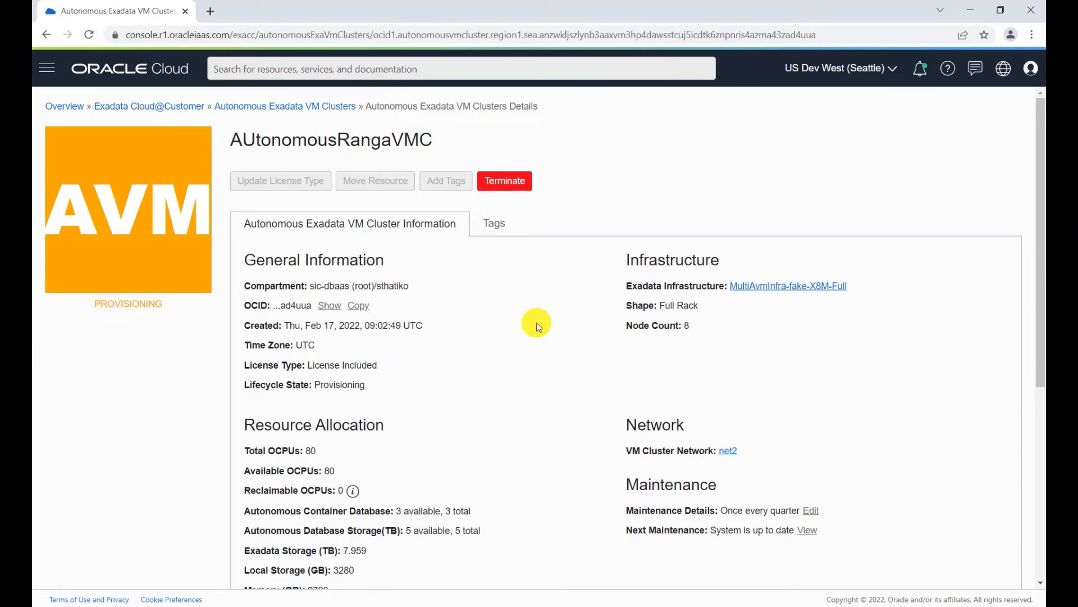
Step: Examine the new cluster's general information and resource allocation, including the explanation of reclaimable OCPUs
scroll(538, 326, down, 3)
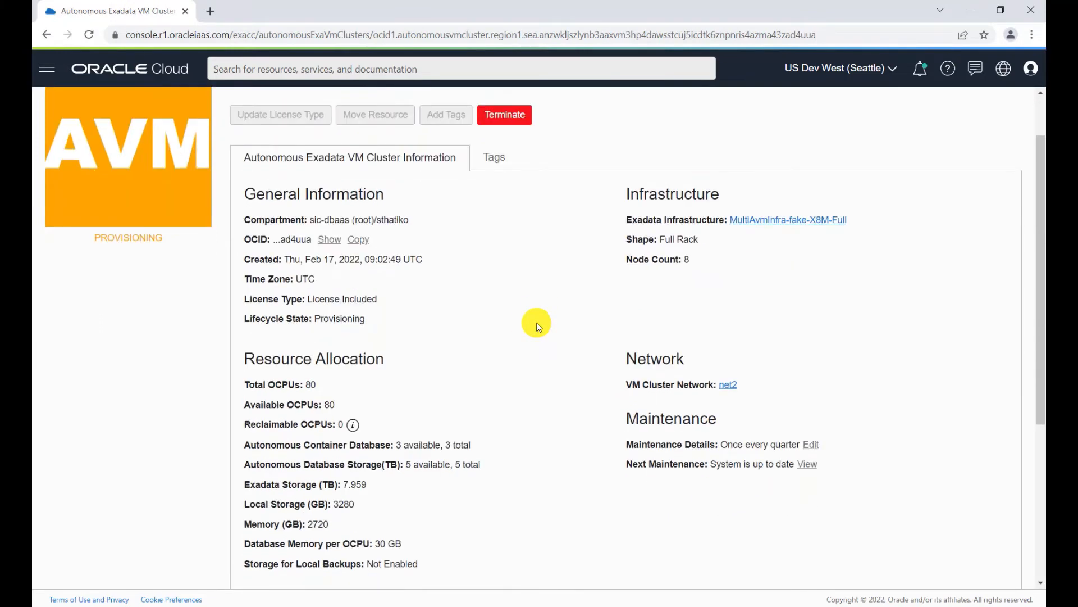
mouse_move(350, 355)
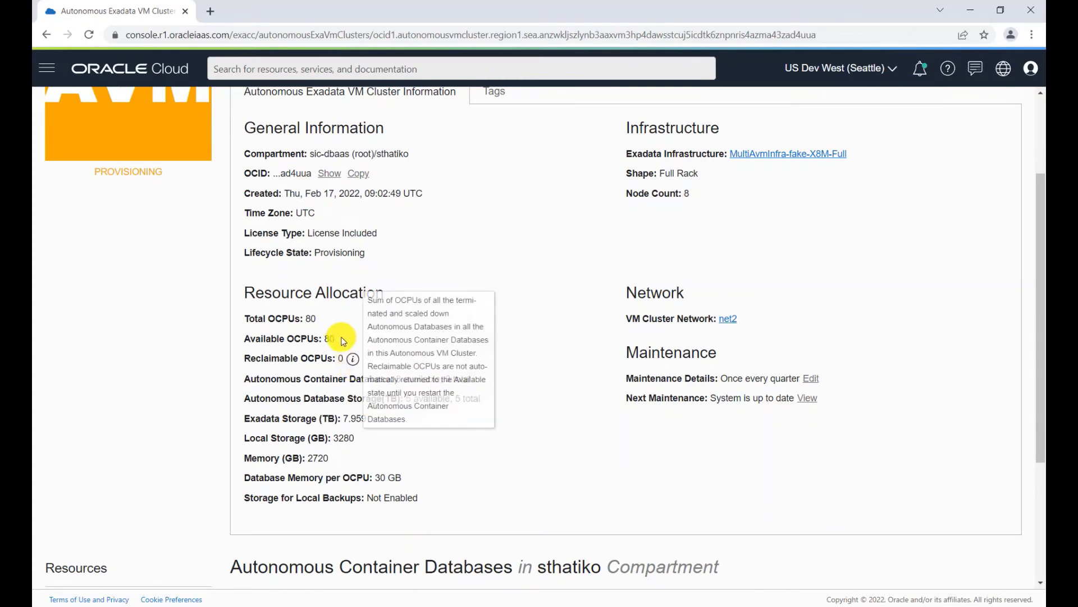
click(524, 453)
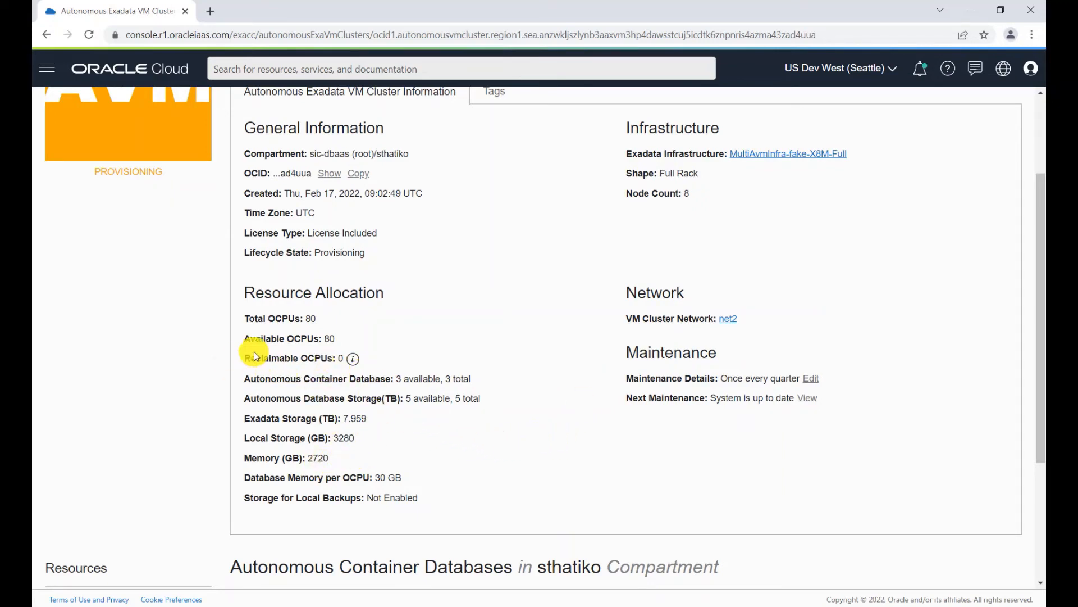
click(353, 358)
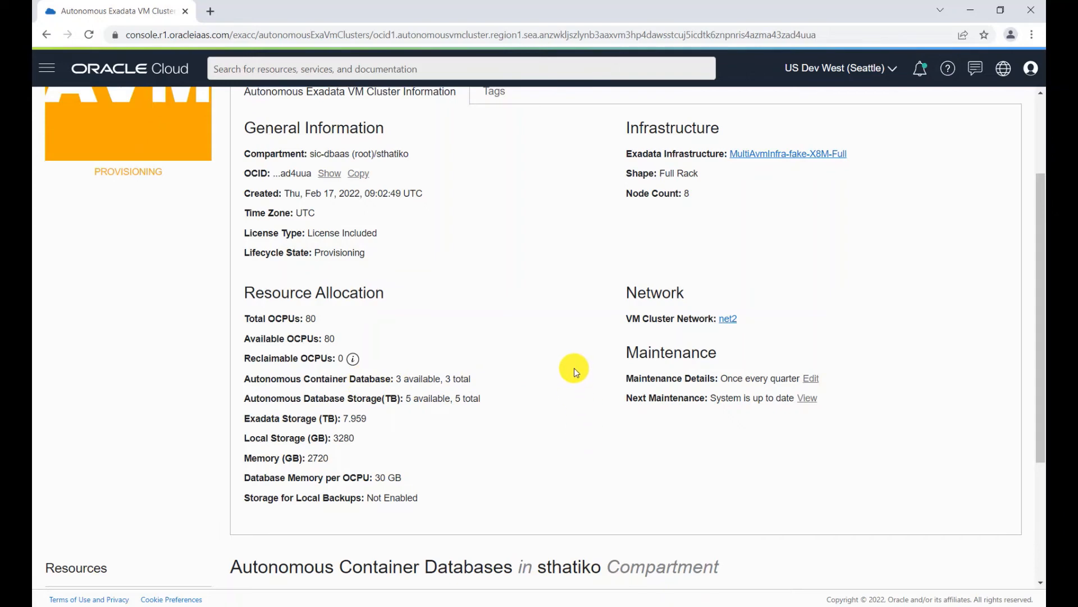
scroll(574, 369, up, 1)
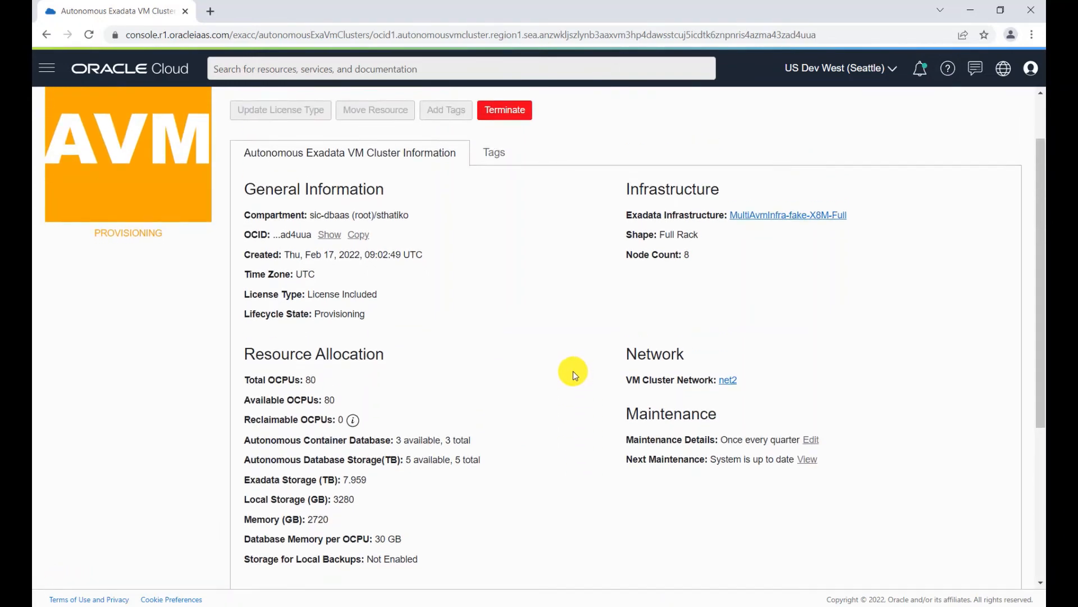
Step: Check the cluster's work requests for the creation progress and review its lifecycle state and resource allocation
scroll(573, 371, down, 4)
click(91, 447)
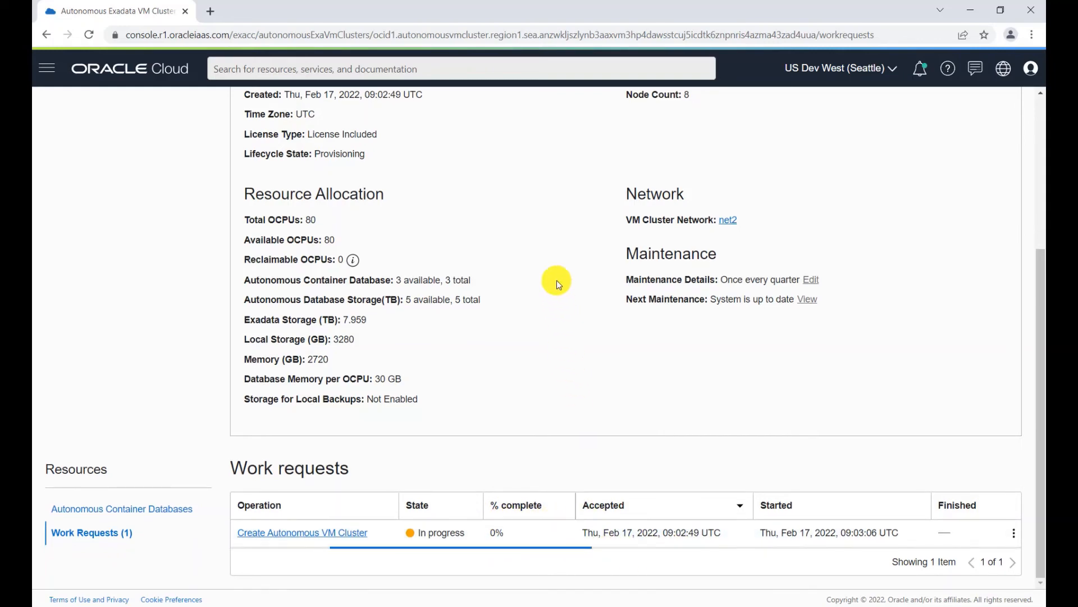
scroll(554, 242, up, 1)
scroll(553, 241, up, 4)
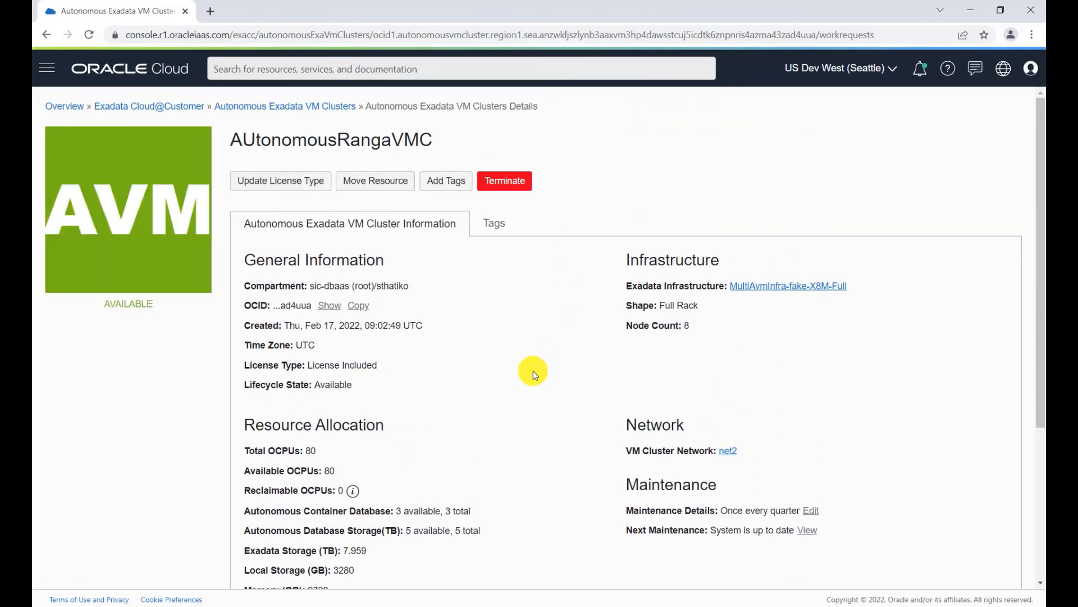
scroll(533, 371, down, 3)
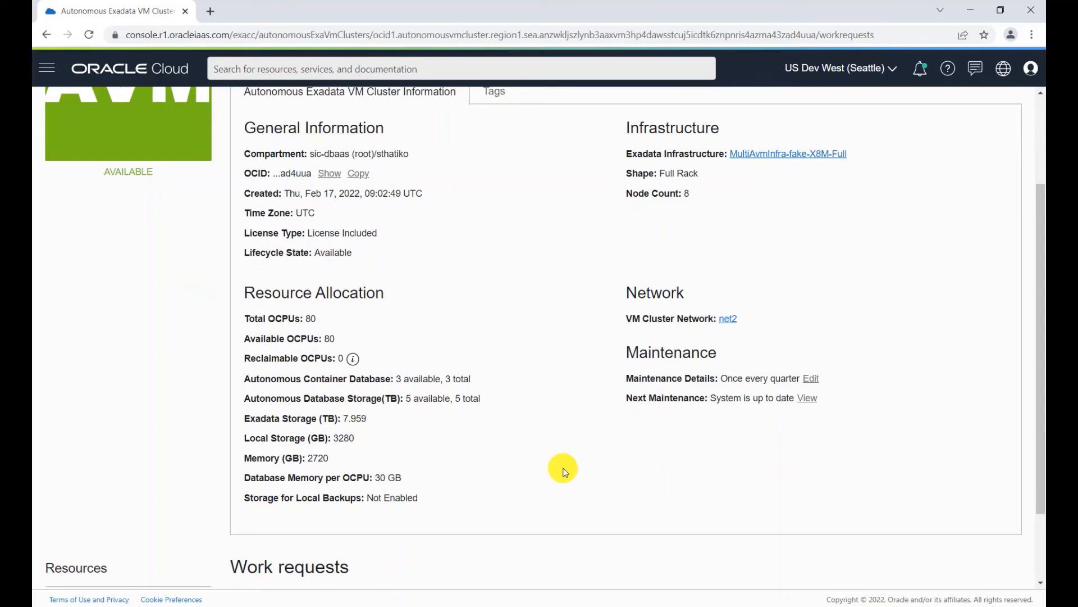
scroll(564, 471, down, 3)
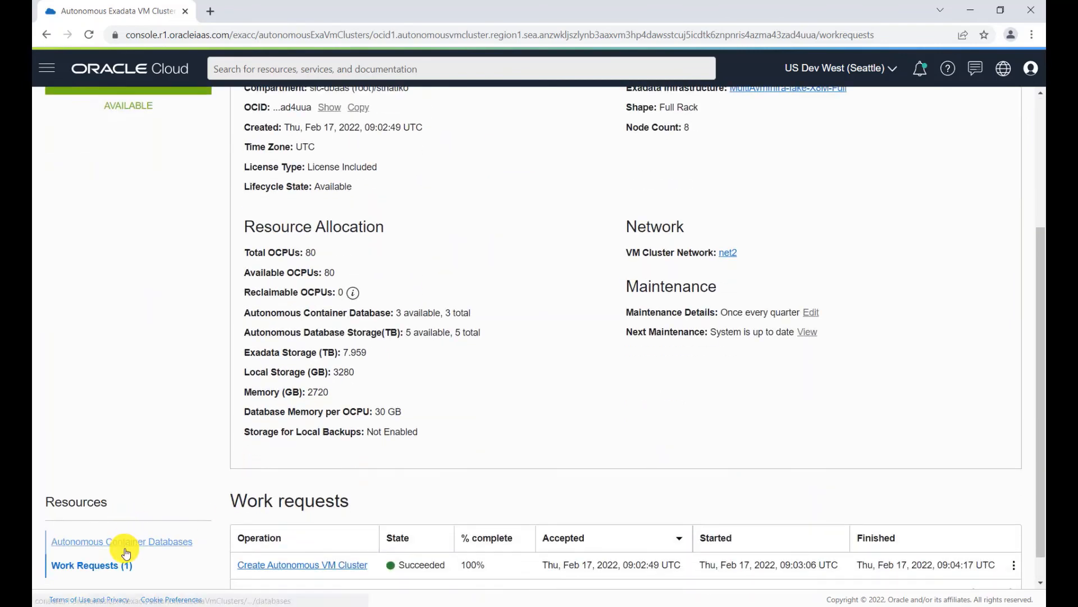
Step: List the cluster's Autonomous Container Databases and view its license type options without saving any change
click(127, 543)
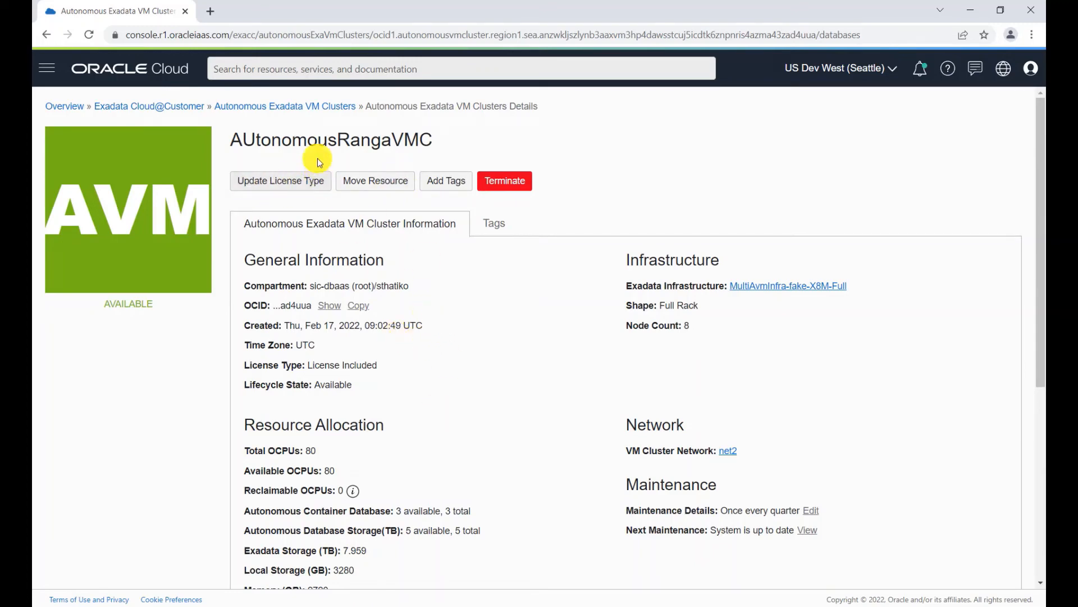
click(290, 187)
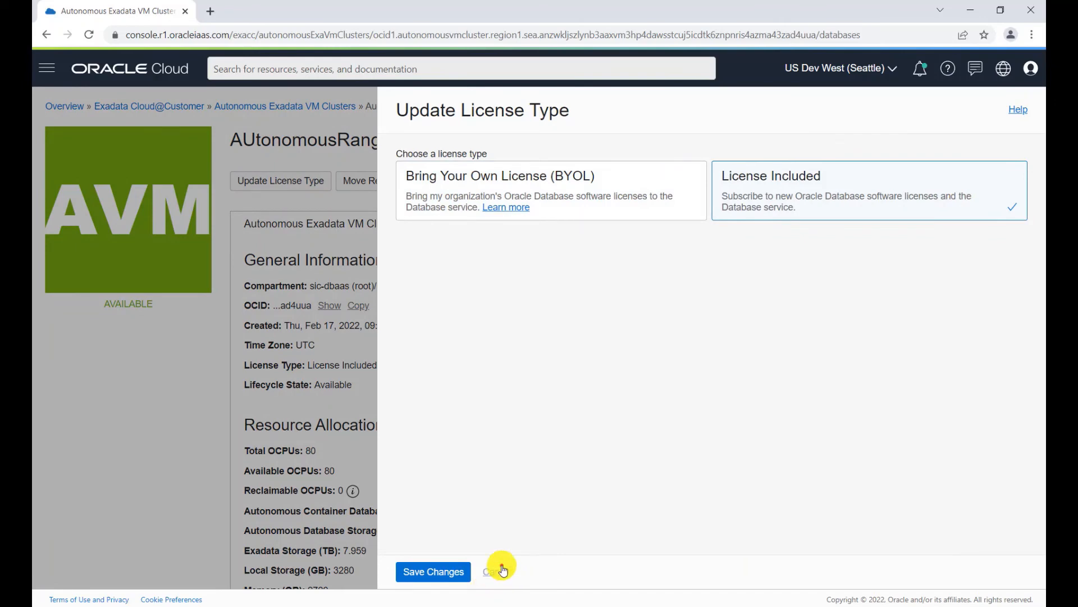
click(500, 571)
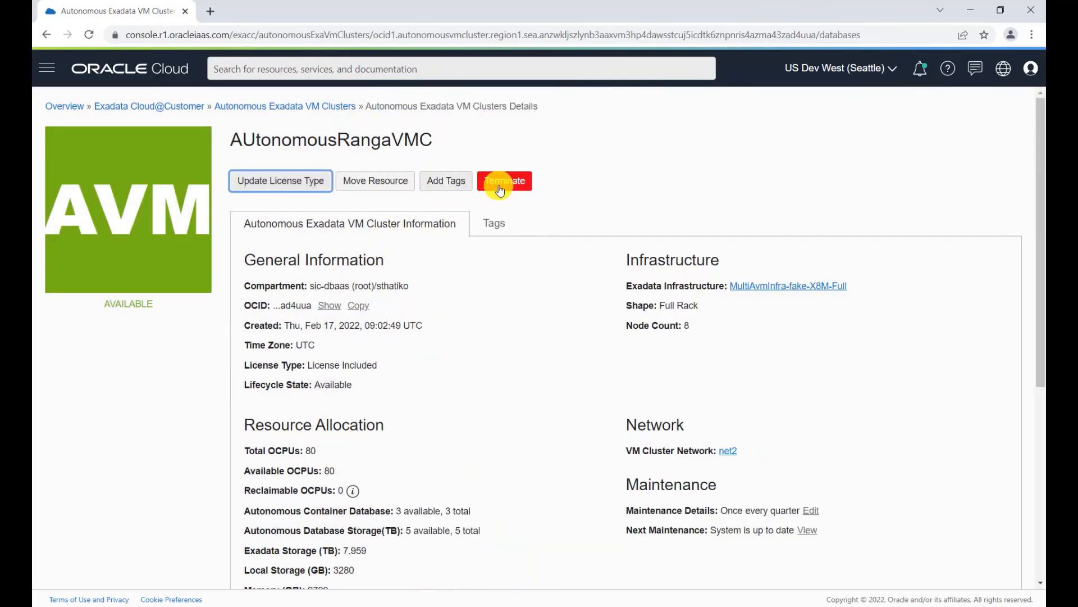
Step: Look through the creation form for an Autonomous Container Database on this cluster and leave it without creating one
scroll(591, 376, down, 1)
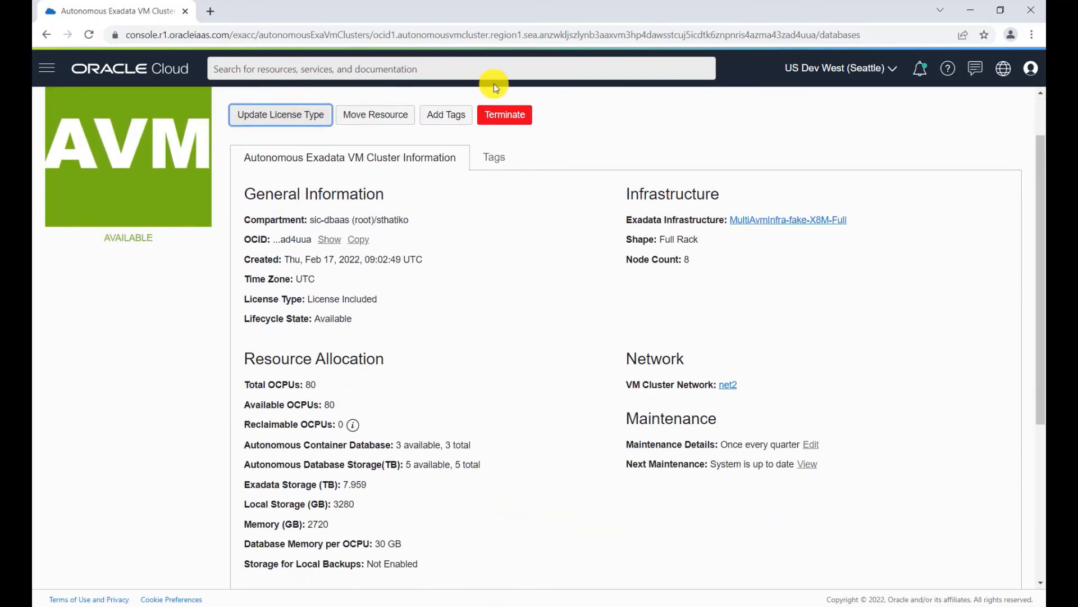
scroll(544, 351, down, 4)
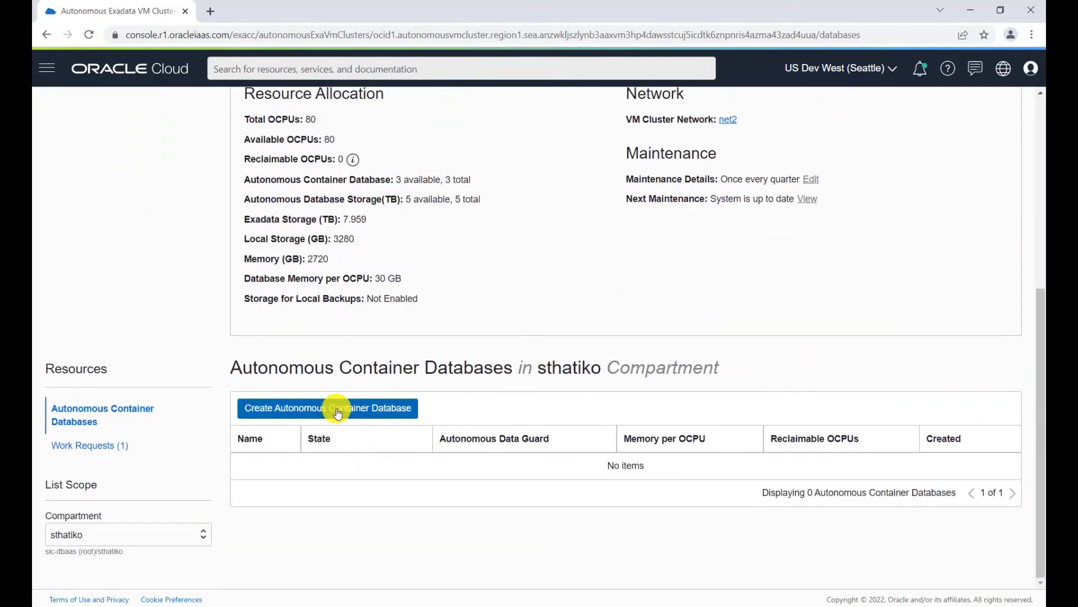
click(337, 413)
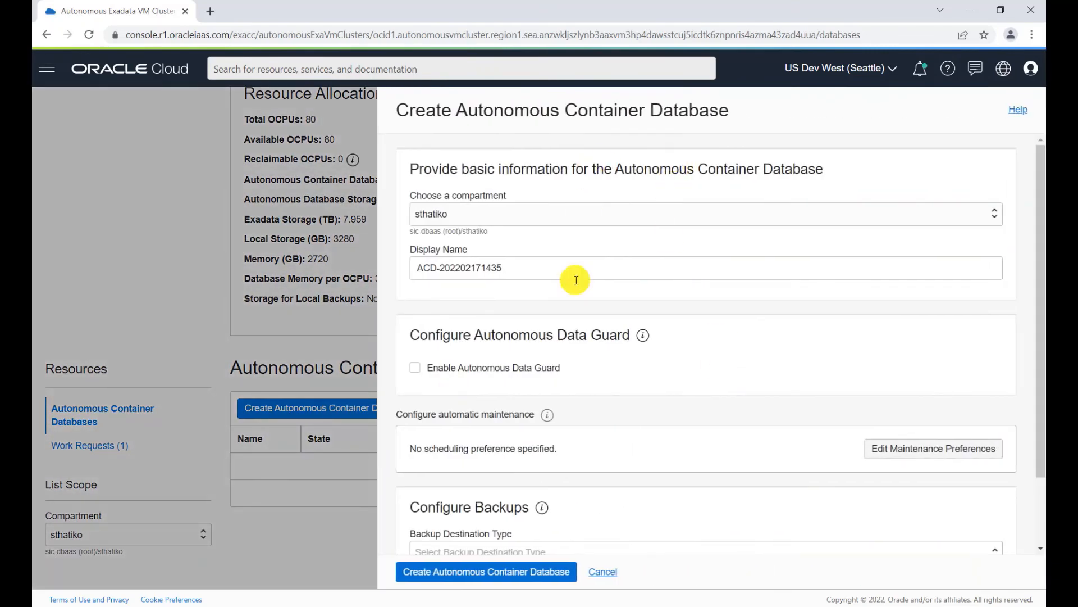
scroll(742, 477, down, 2)
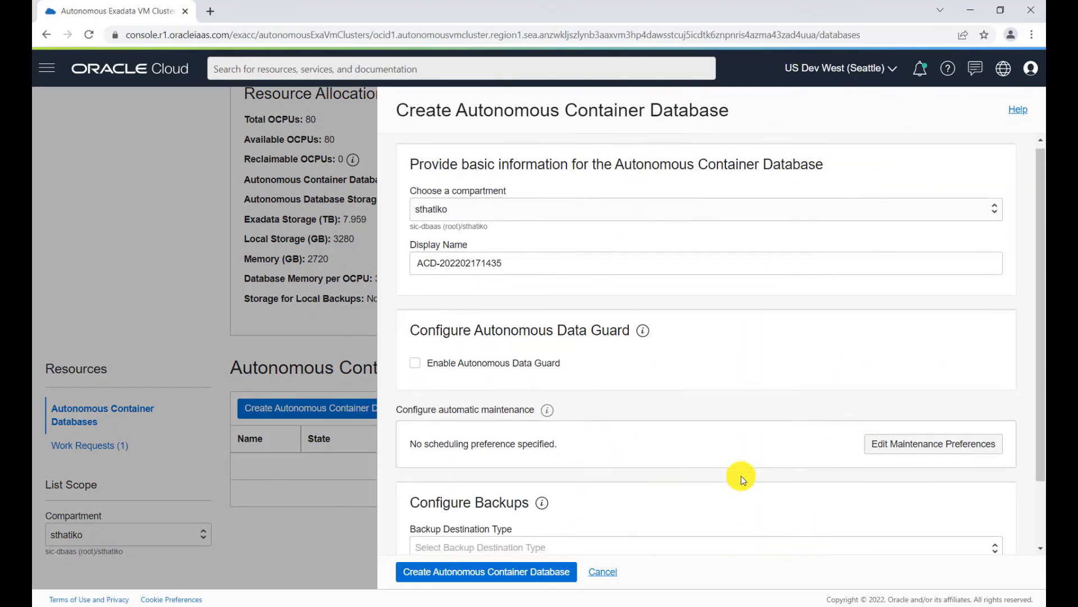
scroll(741, 478, up, 2)
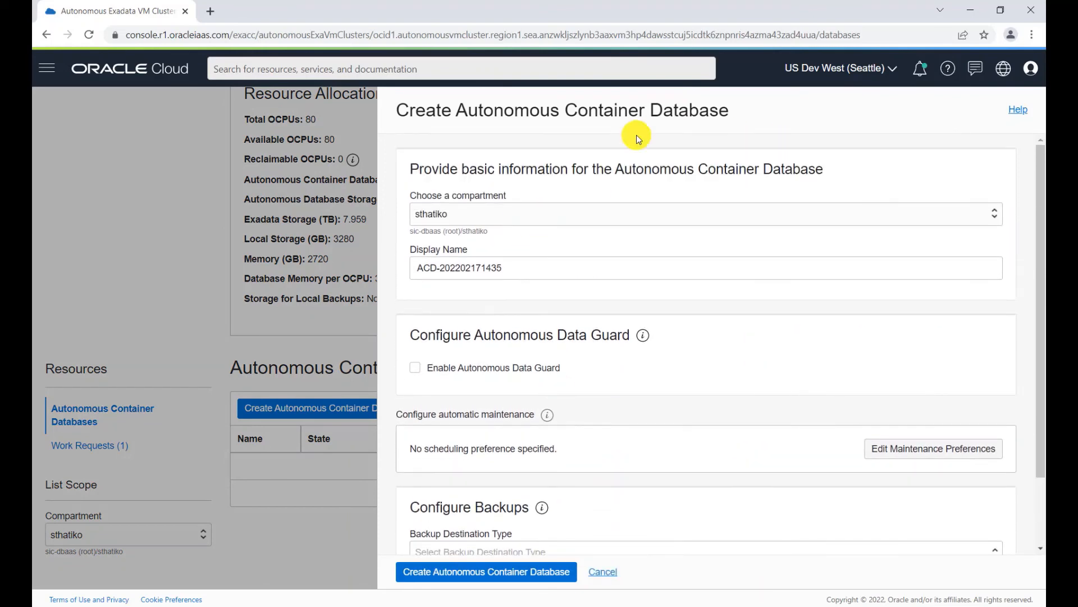
click(602, 573)
Step: Return to the MultiAvmInfra-fake-X8M-Full infrastructure and list its Autonomous Exadata VM Clusters through to the creation dates
scroll(479, 371, up, 6)
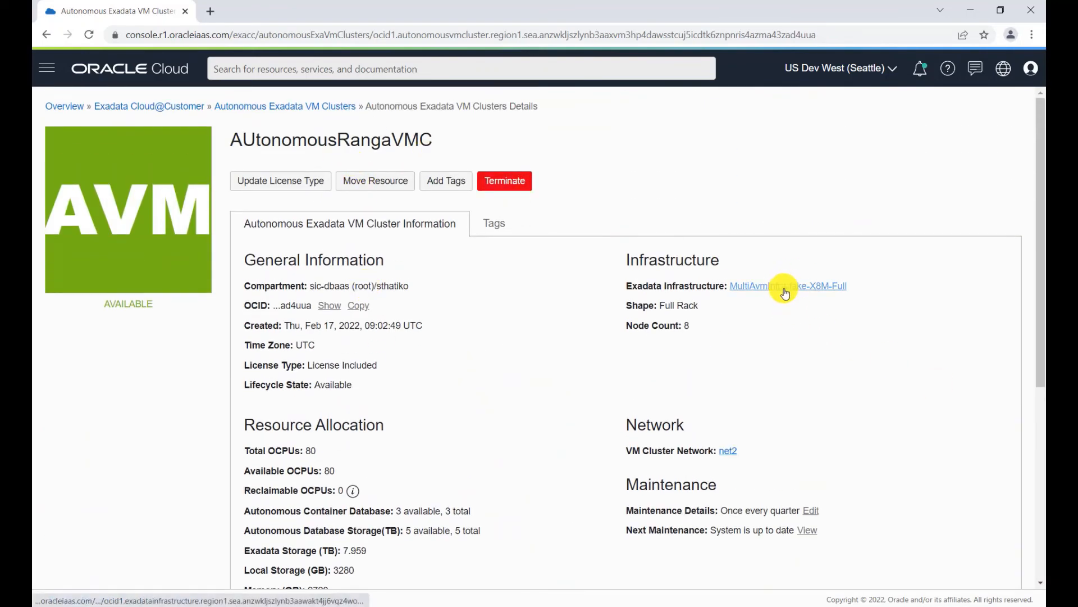
click(784, 288)
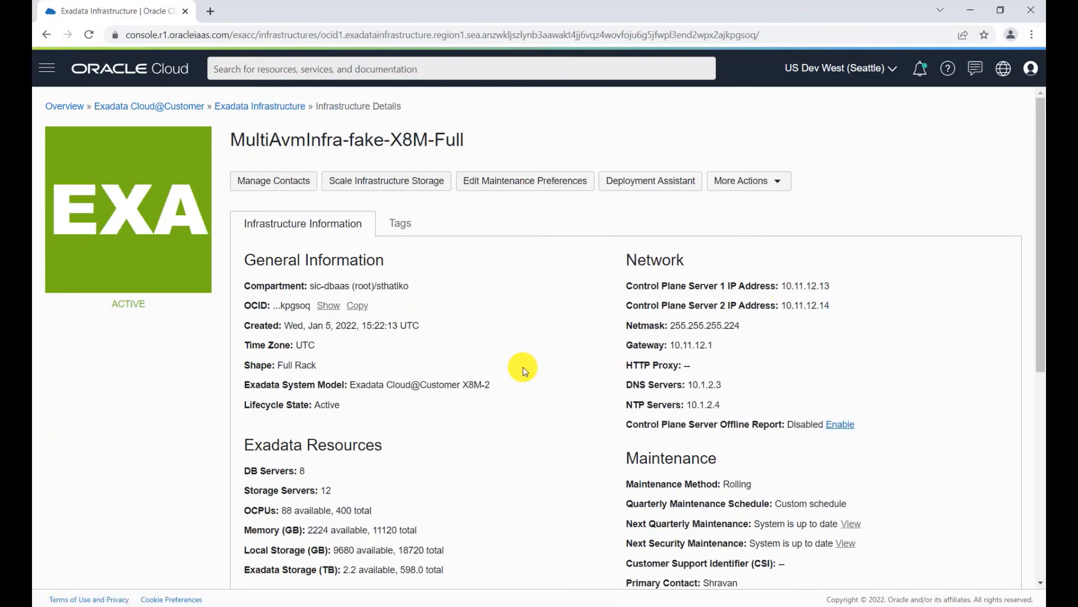
scroll(521, 366, down, 5)
scroll(521, 367, down, 2)
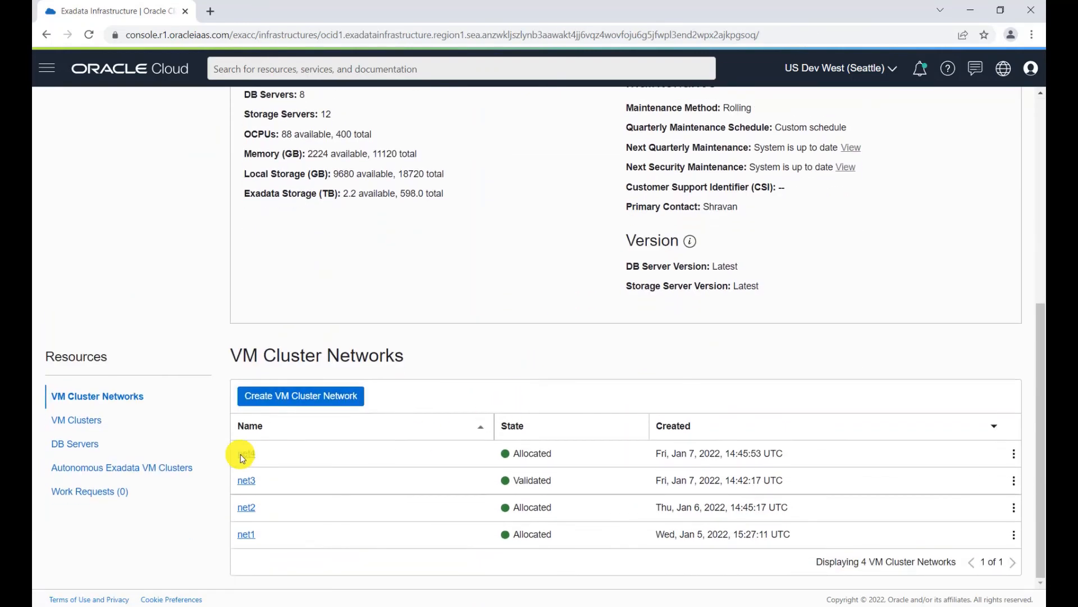
click(91, 468)
scroll(601, 378, down, 2)
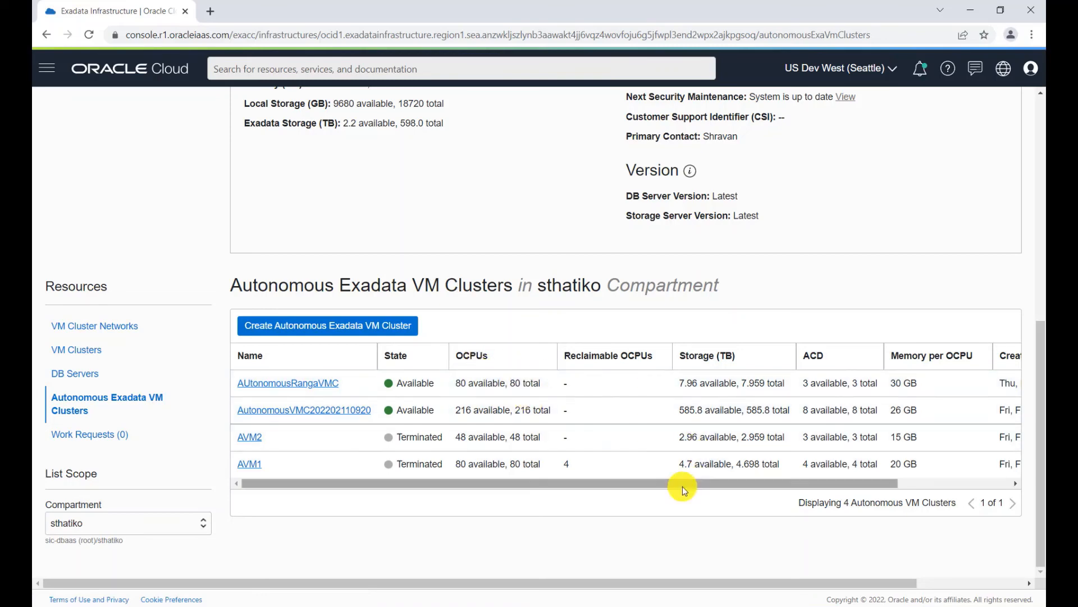
drag(682, 483, 874, 479)
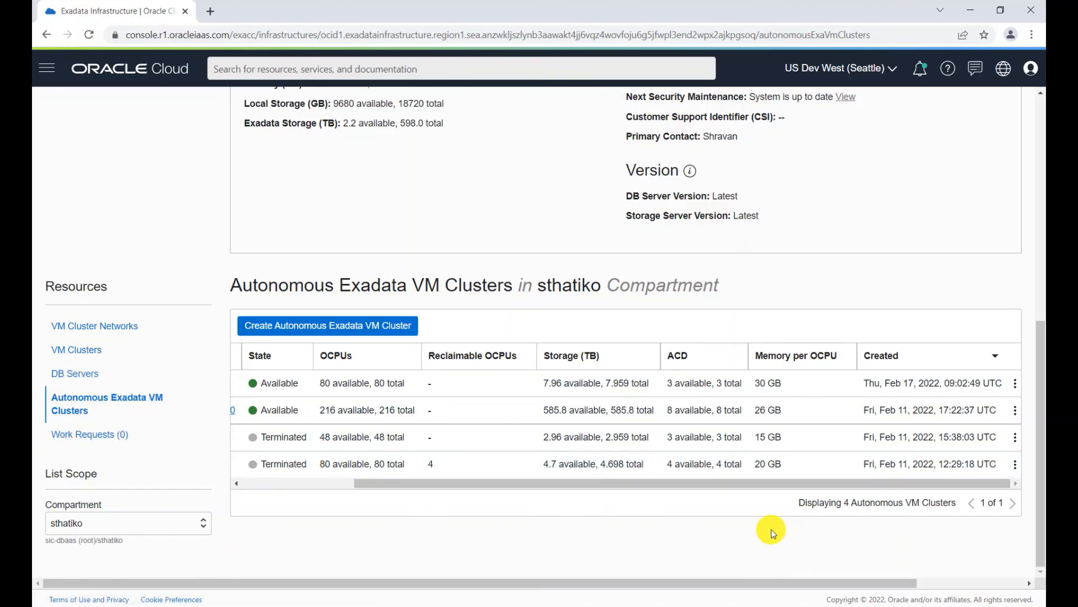
Step: Compare the infrastructure's remaining Exadata resources with the OCPU, storage and memory allocations of its Autonomous Exadata VM Clusters
scroll(628, 426, up, 3)
scroll(628, 425, up, 3)
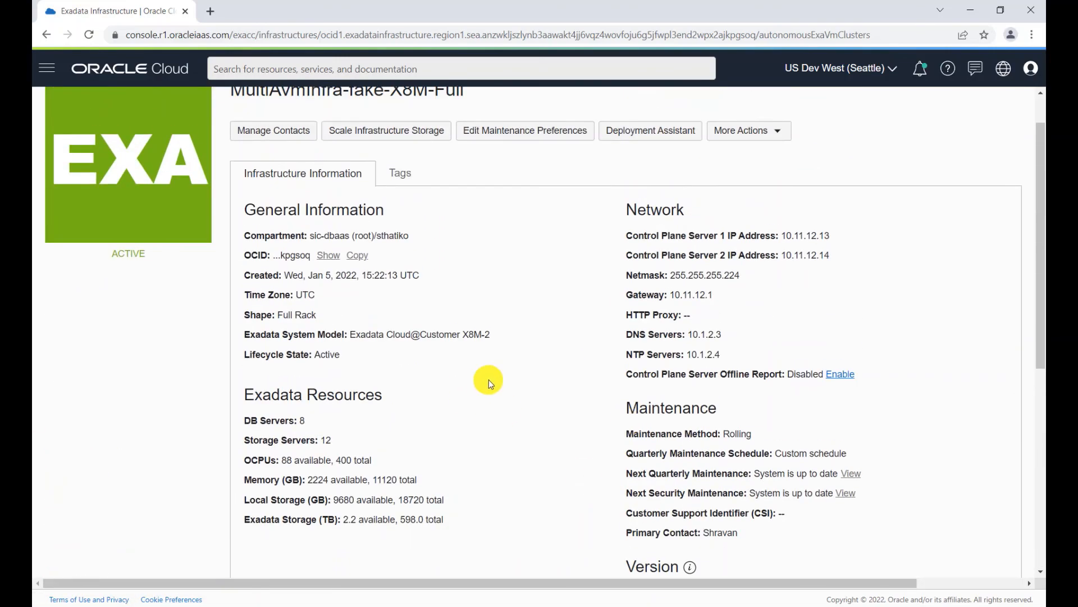
scroll(593, 461, down, 5)
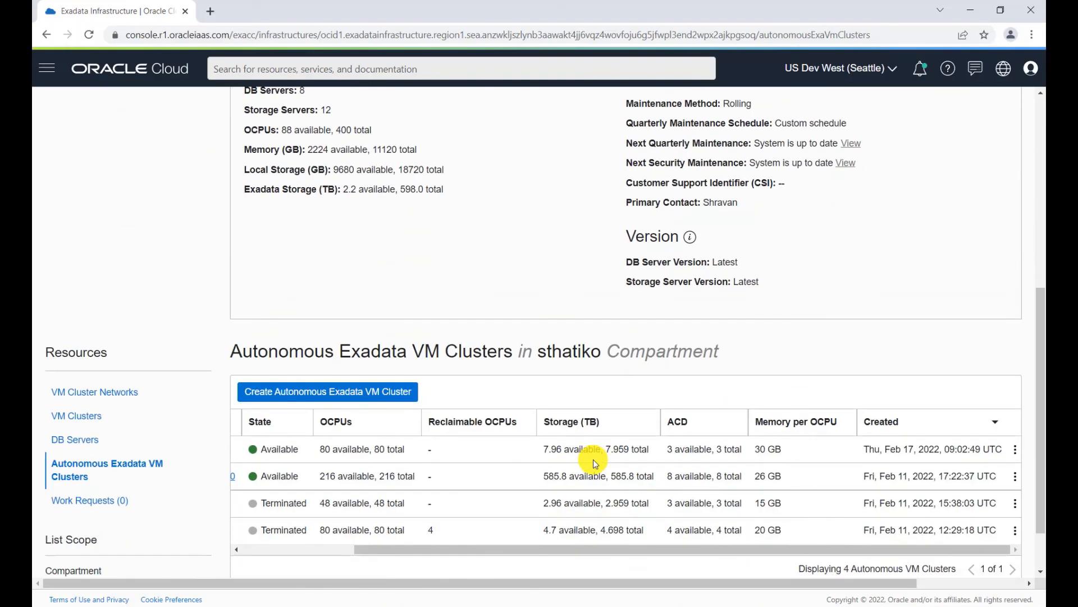
scroll(417, 449, up, 3)
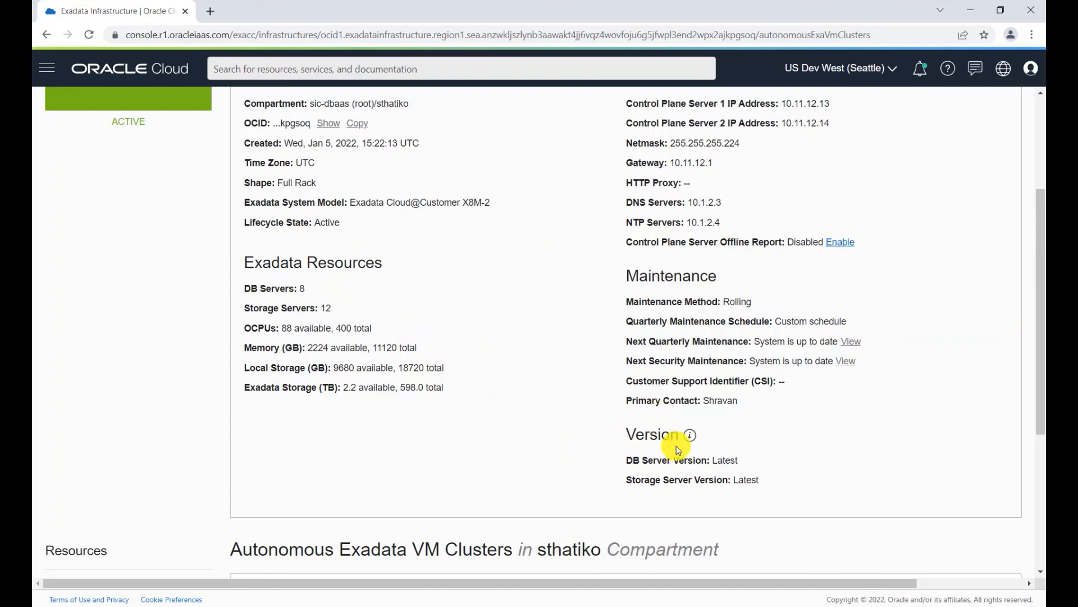
scroll(677, 446, down, 5)
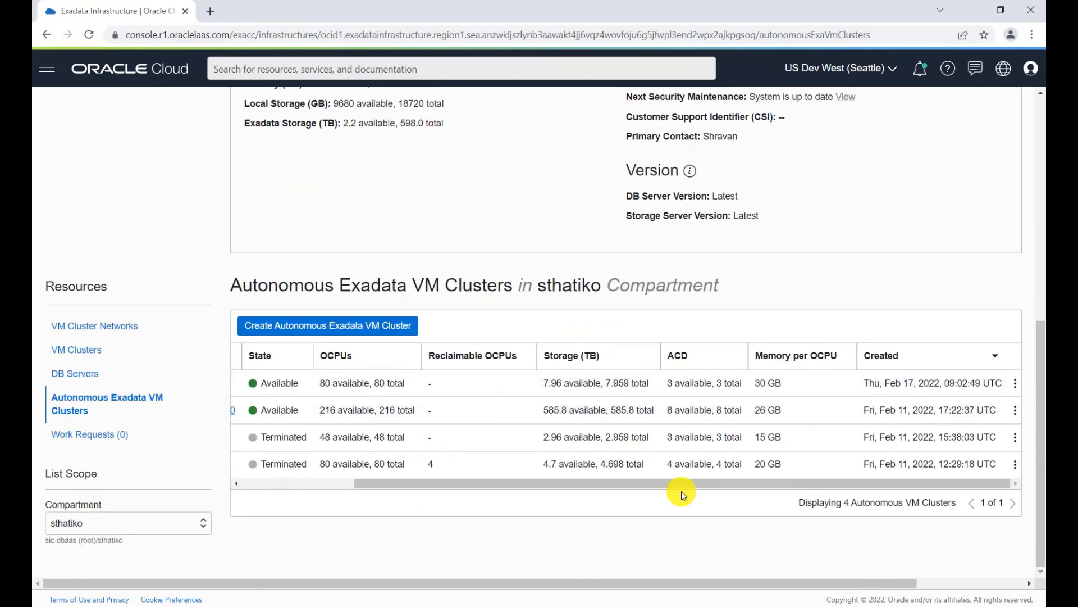
scroll(681, 477, up, 1)
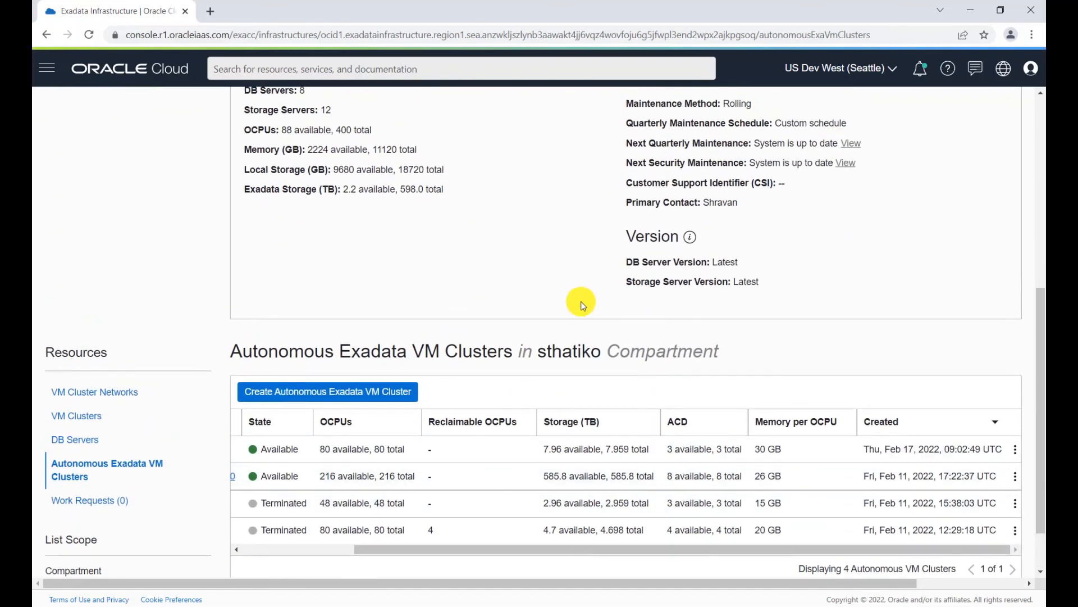
scroll(553, 281, up, 6)
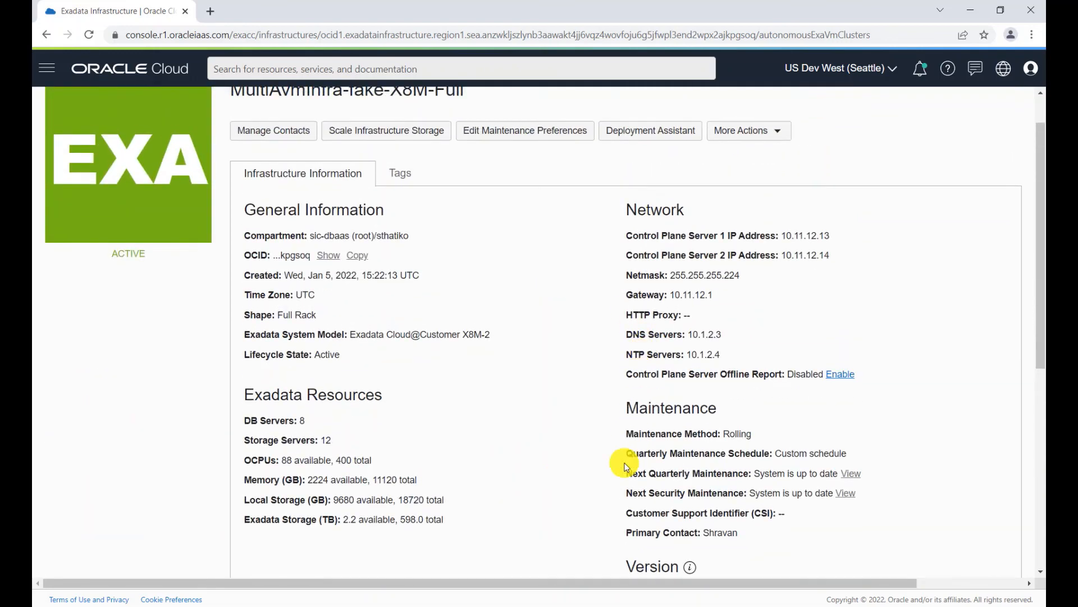
key(alt+Tab)
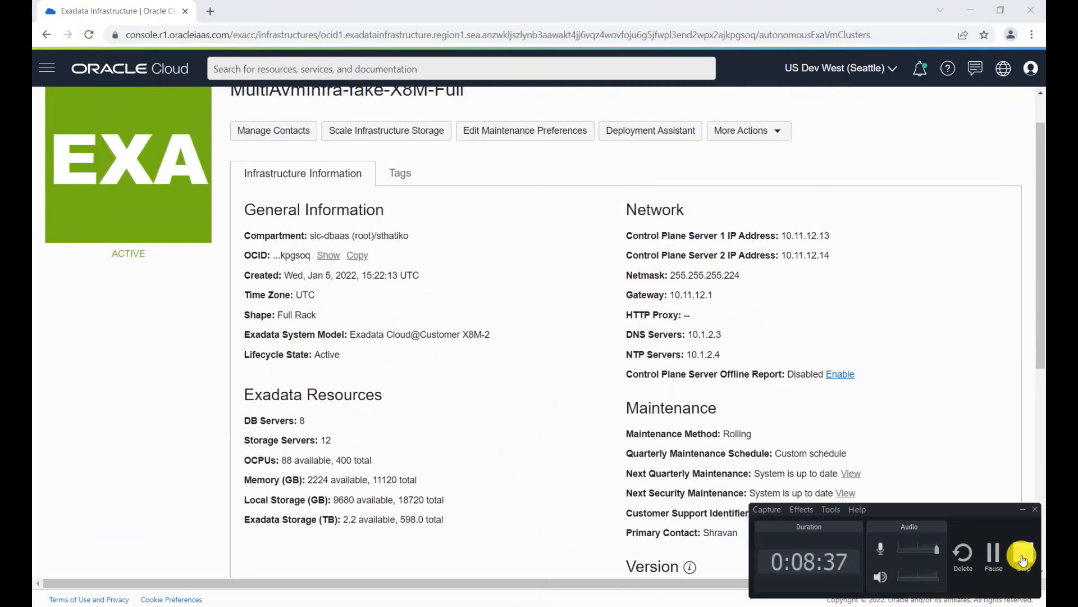